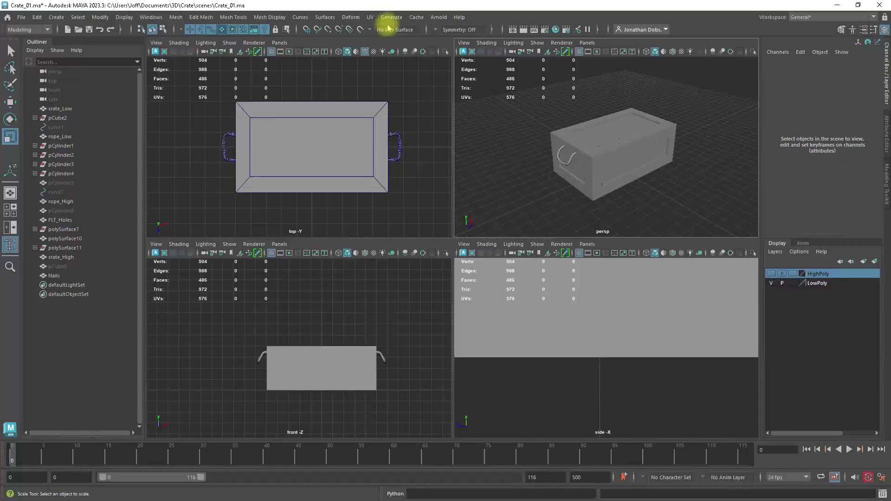
# Move the low-poly rope handles away from the crate by setting their Translate Z to -60.
pyautogui.keyDown('alt'); pyautogui.moveTo(594, 165); pyautogui.dragTo(549, 177); pyautogui.keyUp('alt')
pyautogui.click(580, 154)
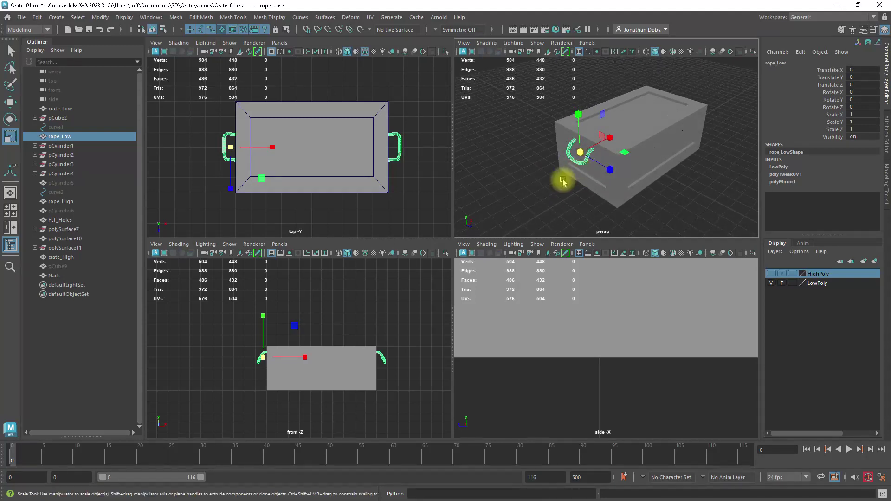
pyautogui.click(562, 182)
pyautogui.click(578, 158)
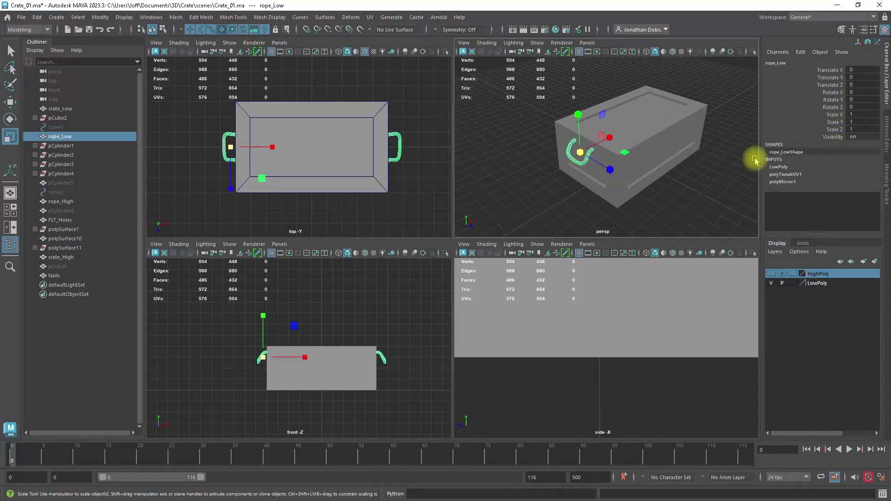
pyautogui.press('w')
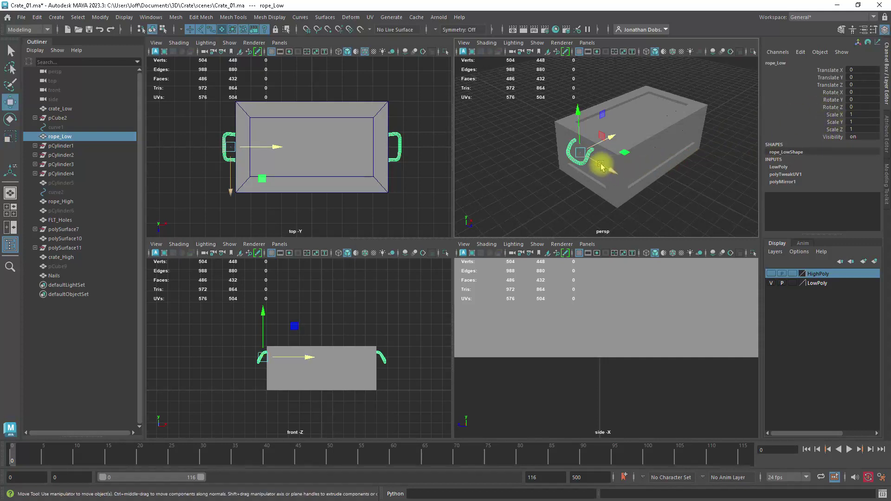
pyautogui.moveTo(601, 165); pyautogui.dragTo(548, 138)
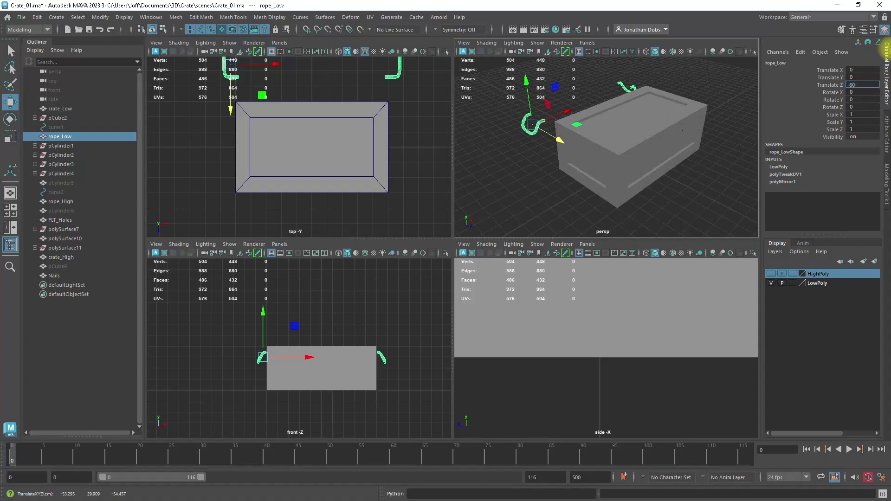
pyautogui.write('-60')
pyautogui.press('Return')
pyautogui.click(730, 163)
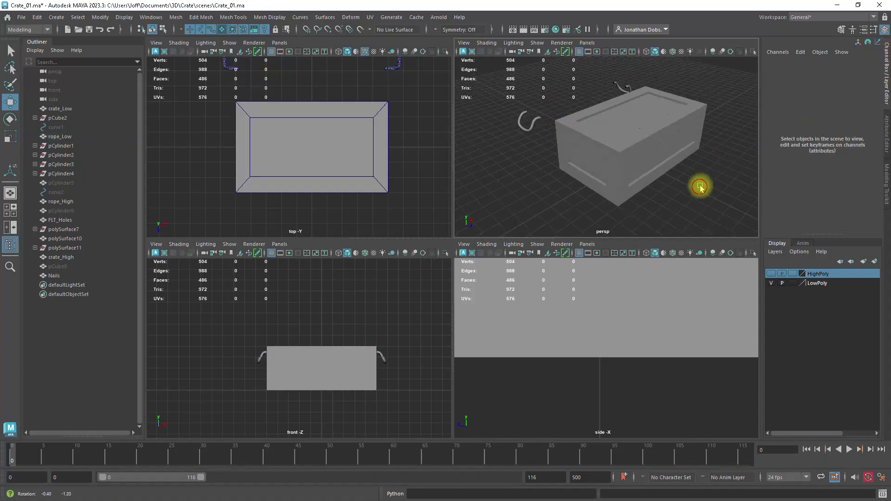
# Examine the offset low-poly rope handles and their spacing from the crate from several angles.
pyautogui.keyDown('alt'); pyautogui.moveTo(670, 149); pyautogui.dragTo(669, 159, button='right'); pyautogui.keyUp('alt')
pyautogui.keyDown('alt'); pyautogui.moveTo(669, 158); pyautogui.dragTo(678, 162, button='middle'); pyautogui.keyUp('alt')
pyautogui.moveTo(669, 156)
pyautogui.keyDown('alt'); pyautogui.mouseDown()
pyautogui.moveTo(671, 170)
pyautogui.moveTo(665, 165)
pyautogui.mouseUp(); pyautogui.keyUp('alt')
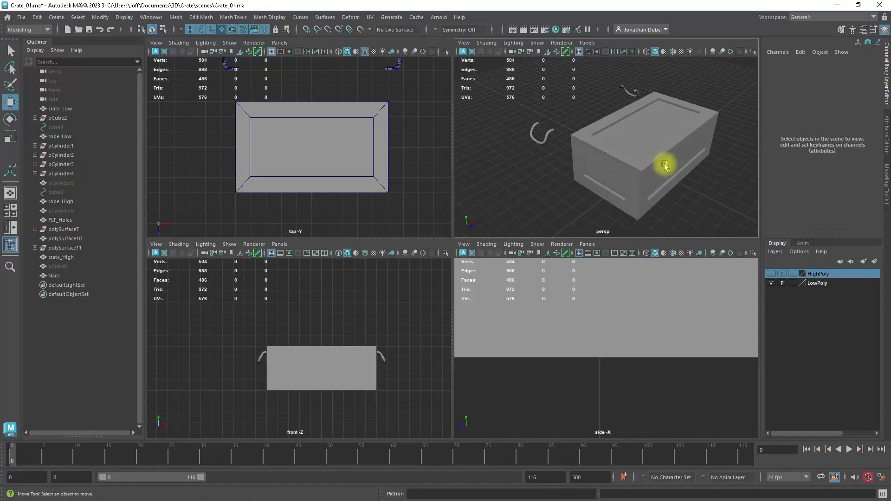
pyautogui.keyDown('alt'); pyautogui.moveTo(666, 165); pyautogui.dragTo(676, 173, button='right'); pyautogui.keyUp('alt')
pyautogui.click(536, 141)
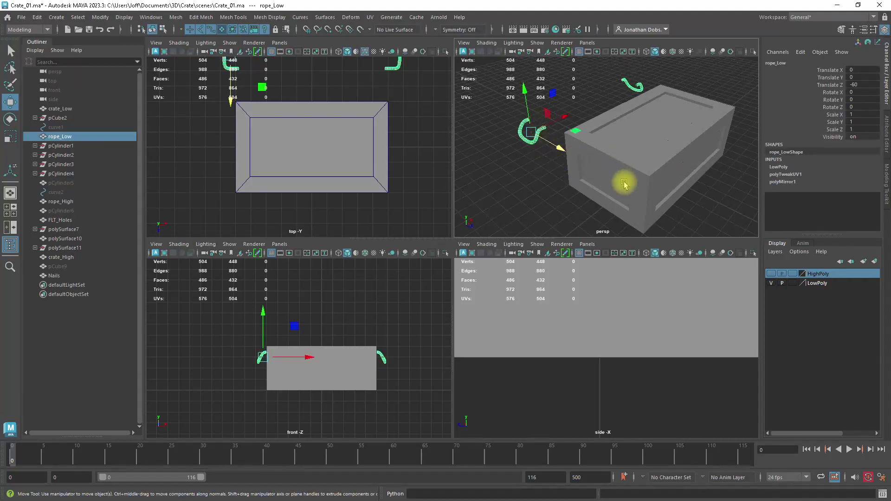
pyautogui.click(552, 159)
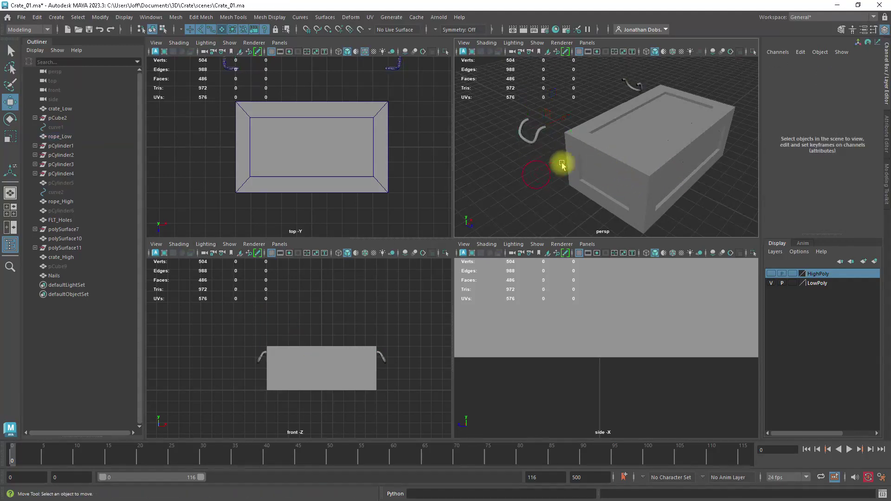
pyautogui.keyDown('alt'); pyautogui.moveTo(633, 153); pyautogui.dragTo(580, 155); pyautogui.keyUp('alt')
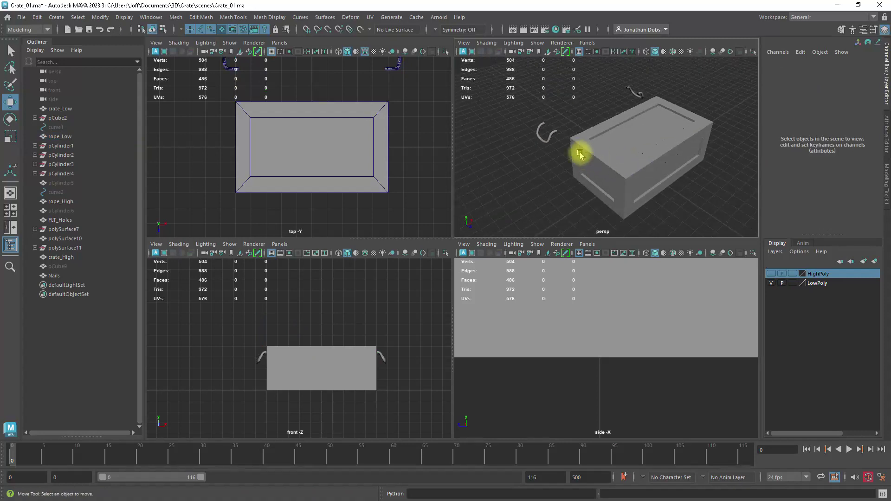
# Set the low-poly rope's Translate Z to 0 and back to -60 to compare both positions.
pyautogui.click(552, 134)
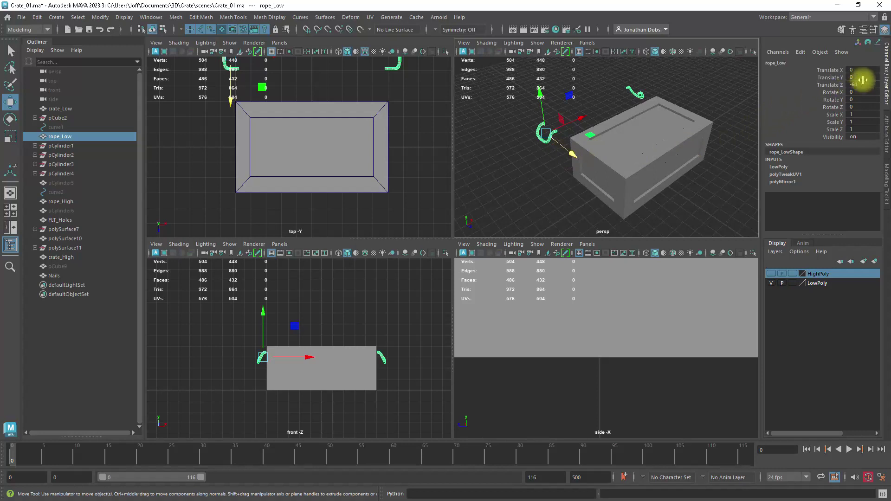
pyautogui.write('0')
pyautogui.press('Return')
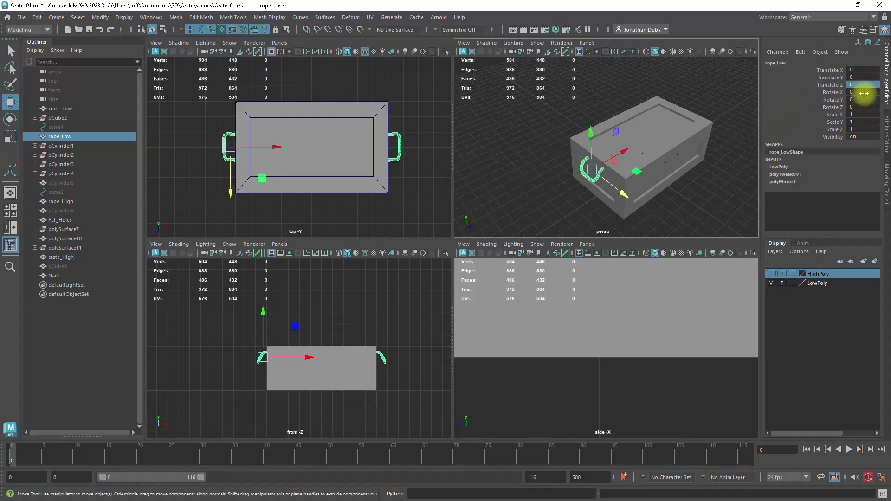
pyautogui.write('-60')
pyautogui.press('Return')
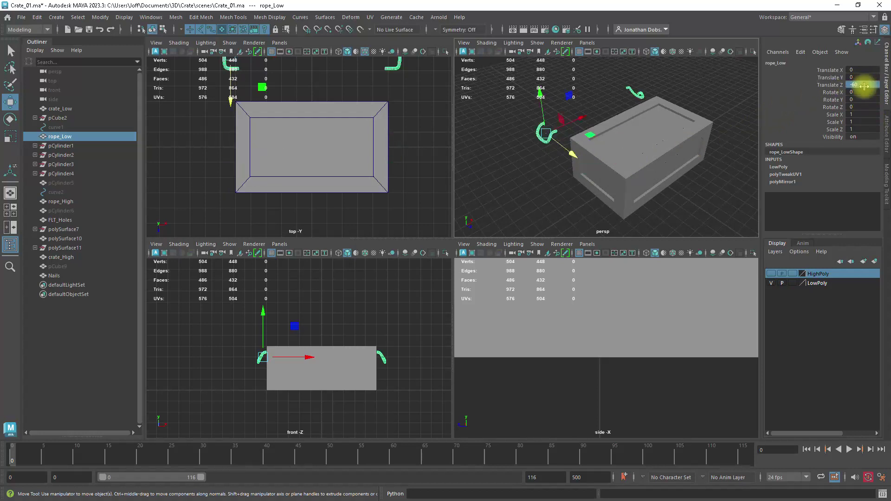
pyautogui.click(525, 191)
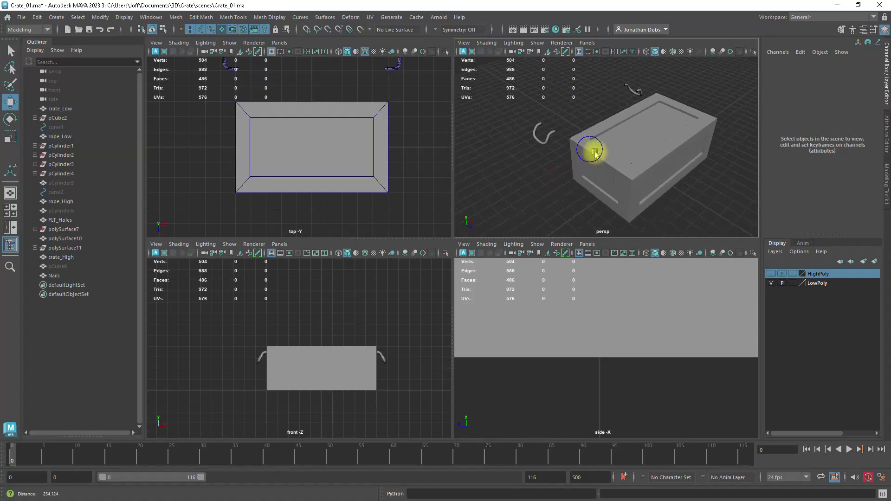
# Hide the LowPoly layer and show the HighPoly layer.
pyautogui.click(603, 154)
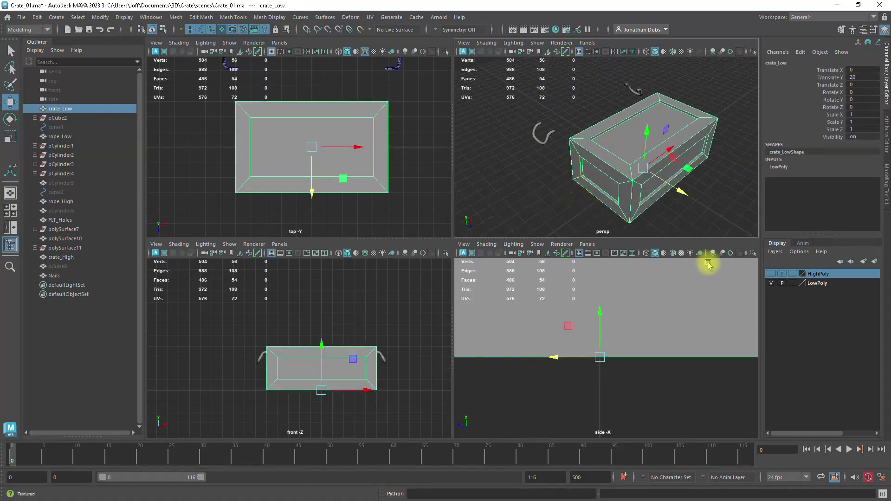
pyautogui.click(769, 283)
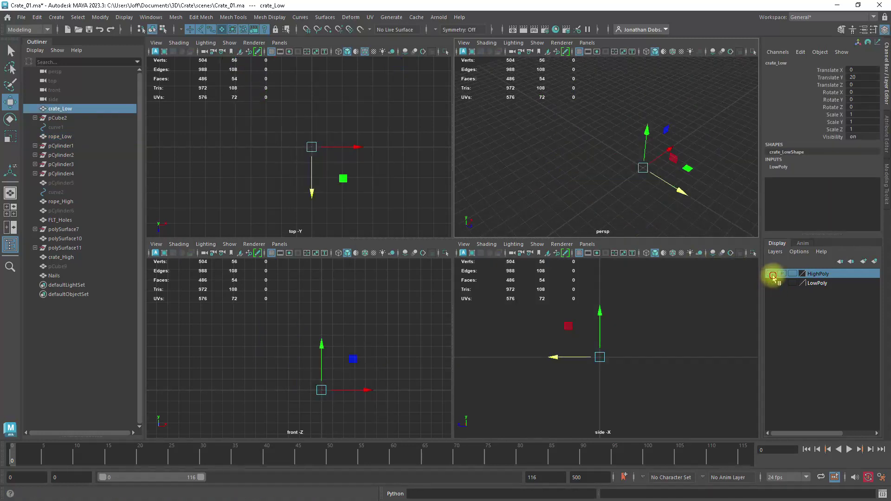
pyautogui.click(773, 276)
pyautogui.keyDown('alt'); pyautogui.moveTo(616, 182); pyautogui.dragTo(608, 180); pyautogui.keyUp('alt')
pyautogui.scroll(3, 592, 173)
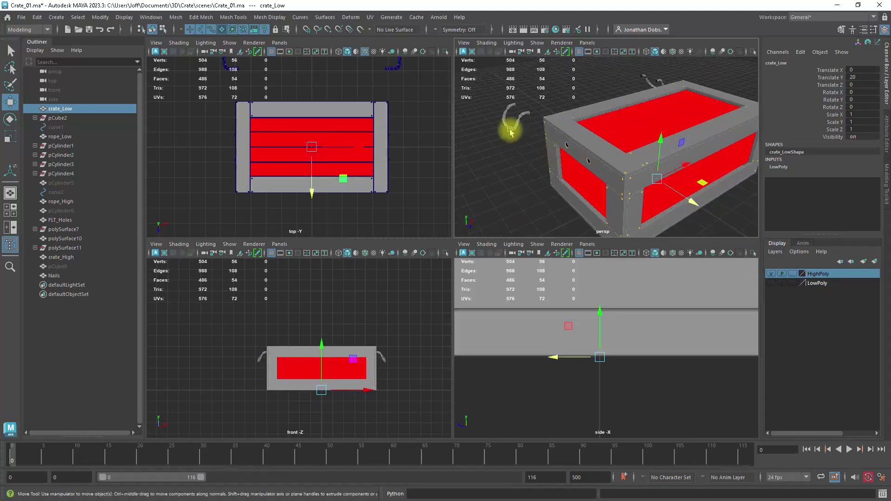
# Select the high-poly rope handles and examine their offset from the high-poly crate.
pyautogui.click(510, 132)
pyautogui.keyDown('alt'); pyautogui.moveTo(528, 143); pyautogui.dragTo(554, 148); pyautogui.keyUp('alt')
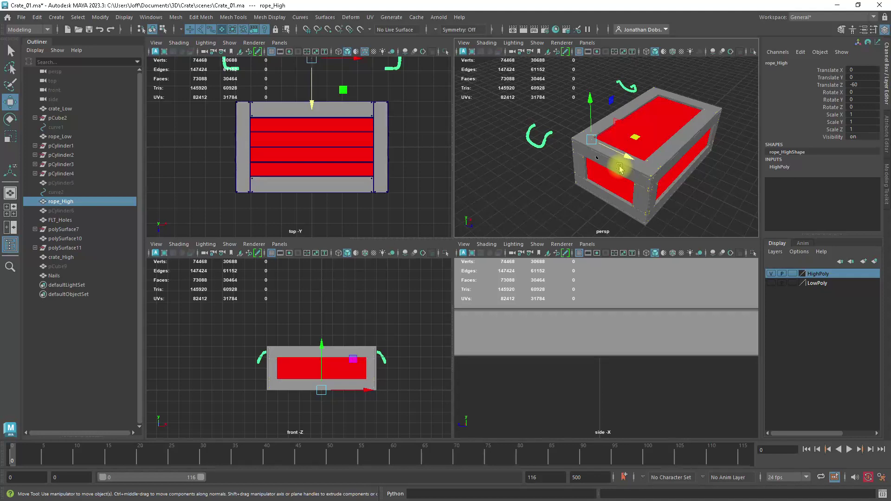
pyautogui.keyDown('alt'); pyautogui.moveTo(550, 156); pyautogui.dragTo(657, 130, button='right'); pyautogui.keyUp('alt')
pyautogui.moveTo(656, 129)
pyautogui.keyDown('alt'); pyautogui.mouseDown()
pyautogui.moveTo(674, 155)
pyautogui.moveTo(694, 146)
pyautogui.moveTo(657, 144)
pyautogui.mouseUp(); pyautogui.keyUp('alt')
pyautogui.keyDown('alt'); pyautogui.moveTo(657, 144); pyautogui.dragTo(654, 191, button='right'); pyautogui.keyUp('alt')
# Examine the floating hole pieces on the crate's end and their position relative to the rope handle.
pyautogui.click(597, 202)
pyautogui.keyDown('alt'); pyautogui.moveTo(597, 202); pyautogui.dragTo(622, 168); pyautogui.keyUp('alt')
pyautogui.click(576, 129)
pyautogui.keyDown('alt'); pyautogui.moveTo(639, 171); pyautogui.dragTo(714, 190, button='middle'); pyautogui.keyUp('alt')
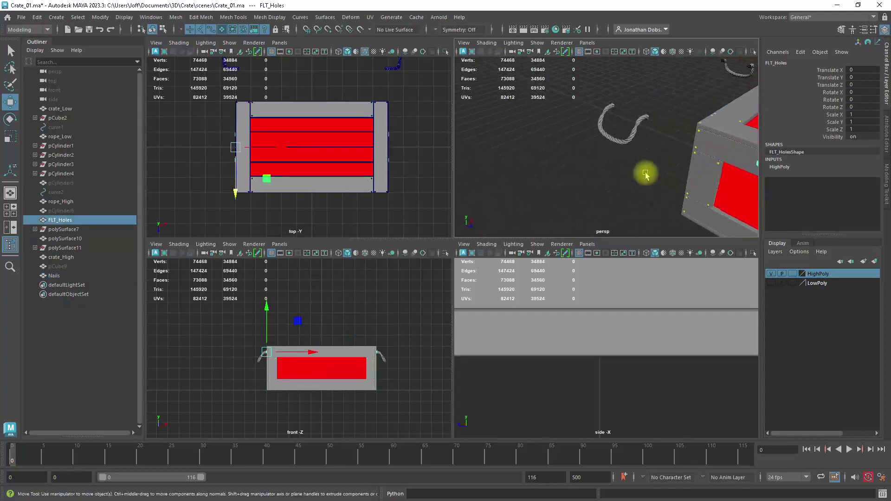
pyautogui.keyDown('alt'); pyautogui.moveTo(644, 175); pyautogui.dragTo(700, 177, button='right'); pyautogui.keyUp('alt')
pyautogui.keyDown('alt'); pyautogui.moveTo(701, 177); pyautogui.dragTo(674, 191, button='middle'); pyautogui.keyUp('alt')
pyautogui.keyDown('alt'); pyautogui.moveTo(675, 191); pyautogui.dragTo(601, 166, button='right'); pyautogui.keyUp('alt')
pyautogui.click(695, 192)
pyautogui.click(719, 210)
# Select the high-poly crate's side planks and open the options for applying a vertex color.
pyautogui.keyDown('alt'); pyautogui.moveTo(661, 167); pyautogui.dragTo(613, 147); pyautogui.keyUp('alt')
pyautogui.keyDown('alt'); pyautogui.moveTo(613, 148); pyautogui.dragTo(659, 170, button='right'); pyautogui.keyUp('alt')
pyautogui.keyDown('alt'); pyautogui.moveTo(659, 169); pyautogui.dragTo(621, 168); pyautogui.keyUp('alt')
pyautogui.click(632, 164)
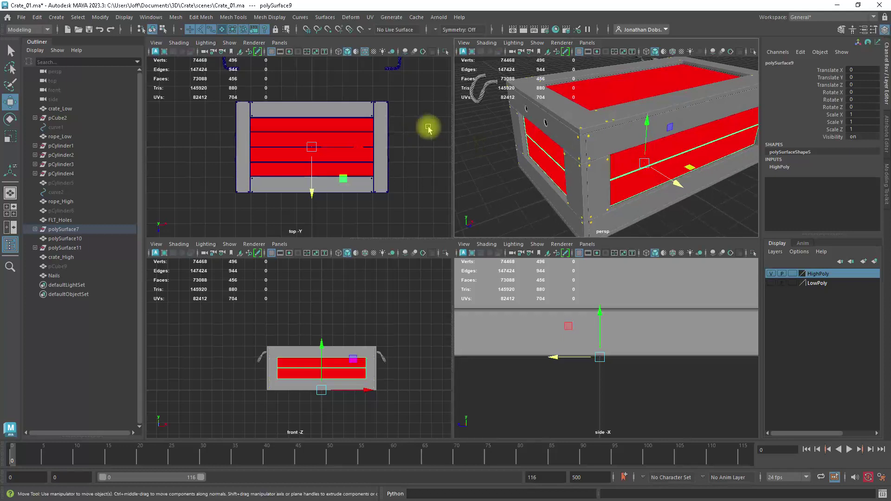
pyautogui.click(269, 17)
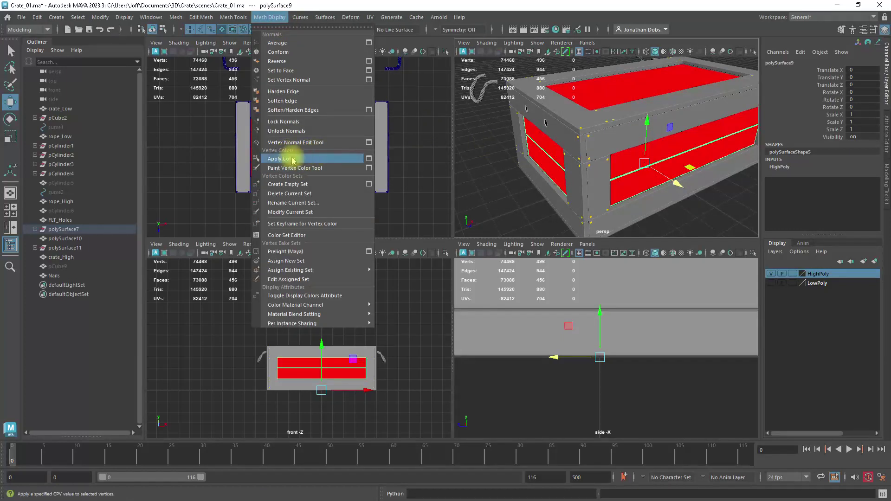
pyautogui.click(371, 159)
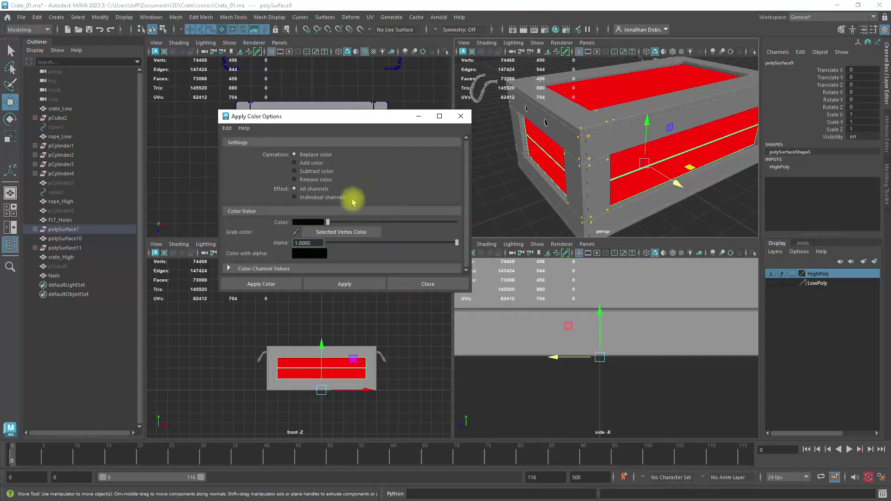
# Try magenta as the replacement vertex color for the side planks, close the options and deselect the planks.
pyautogui.click(304, 242)
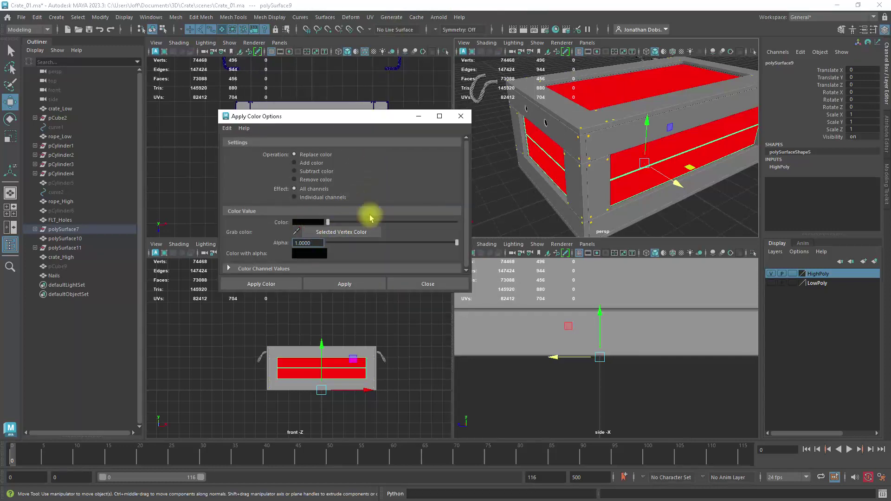
pyautogui.click(310, 223)
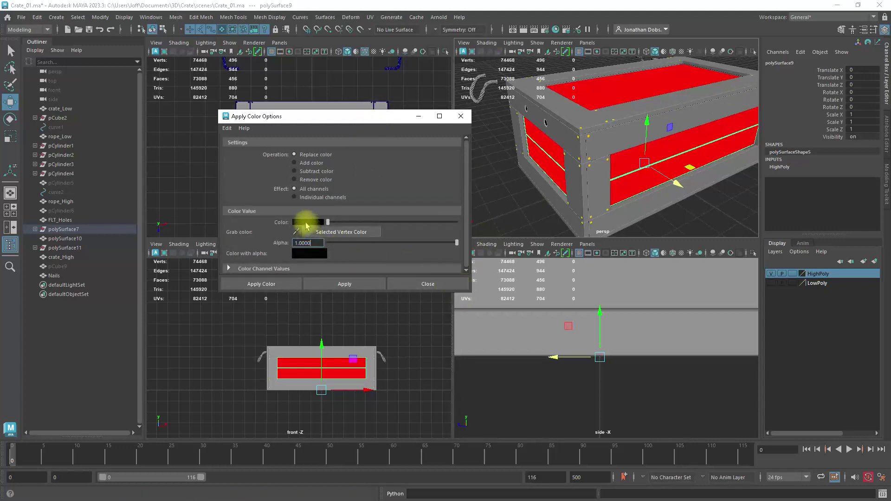
pyautogui.click(306, 225)
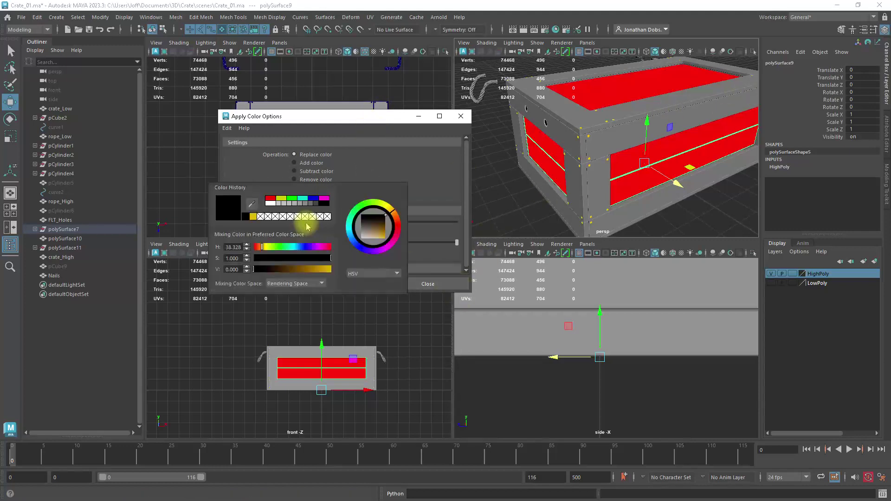
pyautogui.click(271, 203)
pyautogui.click(271, 199)
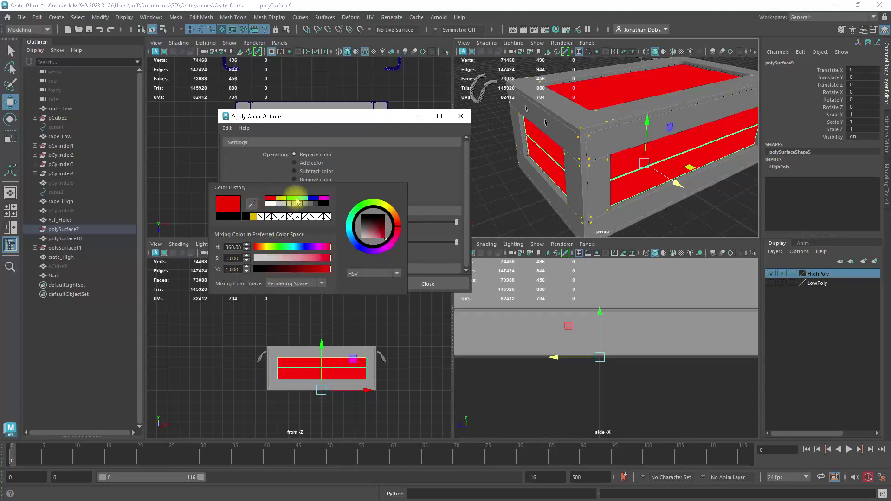
pyautogui.click(326, 199)
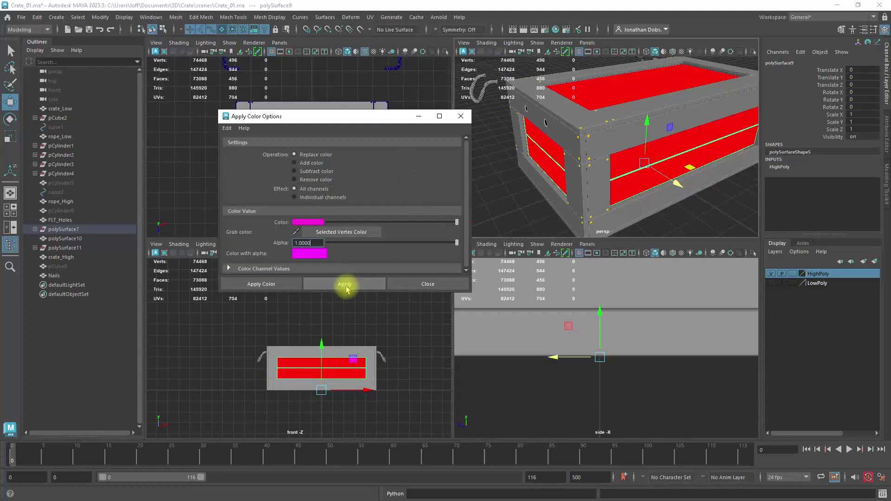
pyautogui.click(344, 285)
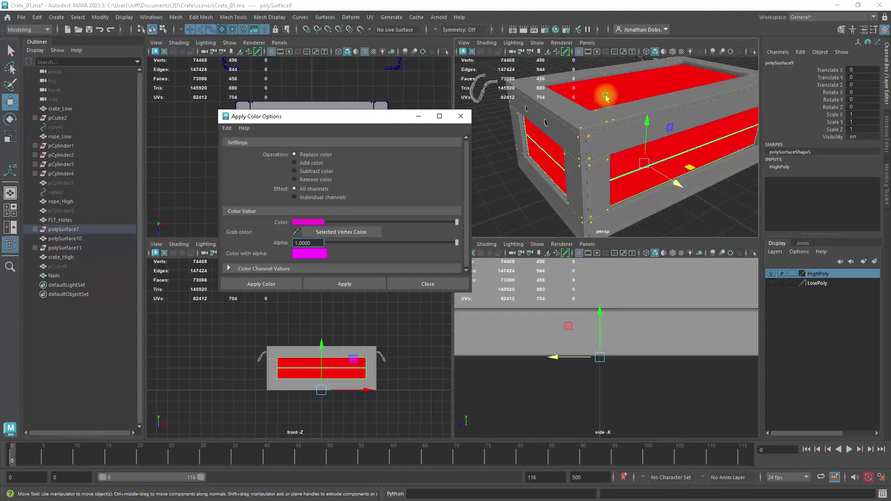
pyautogui.click(432, 286)
pyautogui.click(493, 215)
# Examine the yellow nails, red planks and rope holes around the high-poly crate's corner.
pyautogui.keyDown('alt'); pyautogui.moveTo(536, 189); pyautogui.dragTo(592, 180); pyautogui.keyUp('alt')
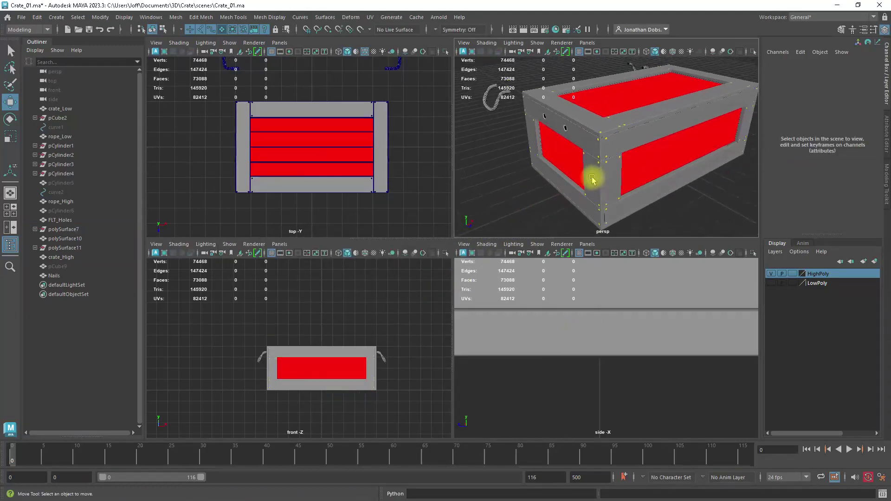
pyautogui.keyDown('alt'); pyautogui.moveTo(592, 180); pyautogui.dragTo(675, 183, button='right'); pyautogui.keyUp('alt')
pyautogui.keyDown('alt'); pyautogui.moveTo(553, 133); pyautogui.dragTo(717, 159); pyautogui.keyUp('alt')
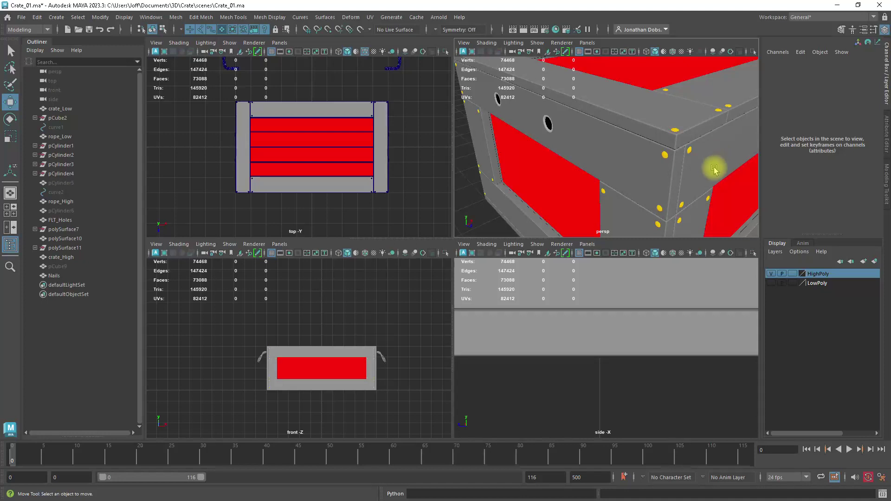
pyautogui.scroll(-8, 692, 169)
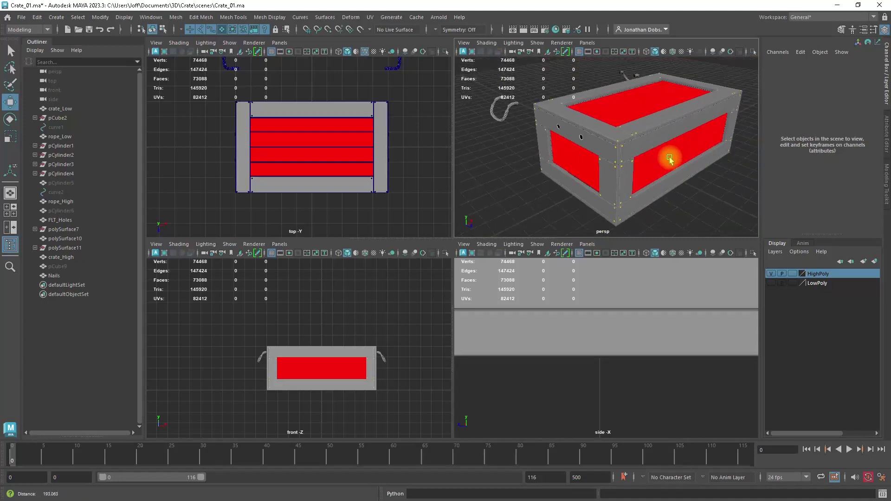
pyautogui.keyDown('alt'); pyautogui.moveTo(615, 156); pyautogui.dragTo(576, 139, button='right'); pyautogui.keyUp('alt')
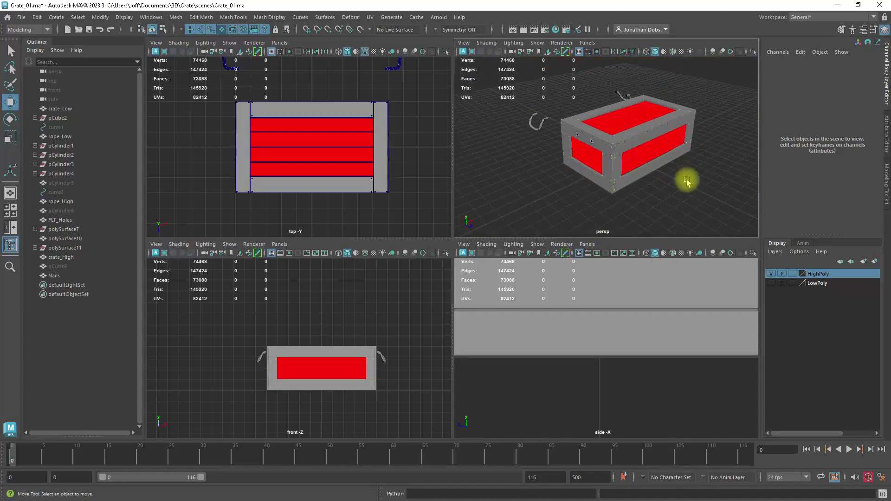
pyautogui.moveTo(658, 163)
pyautogui.keyDown('alt'); pyautogui.mouseDown()
pyautogui.moveTo(704, 168)
pyautogui.moveTo(642, 167)
pyautogui.mouseUp(); pyautogui.keyUp('alt')
pyautogui.keyDown('alt'); pyautogui.moveTo(620, 149); pyautogui.dragTo(680, 184, button='right'); pyautogui.keyUp('alt')
# Select the high-poly crate's frame and side planks in turn to examine how the mesh is divided.
pyautogui.click(608, 163)
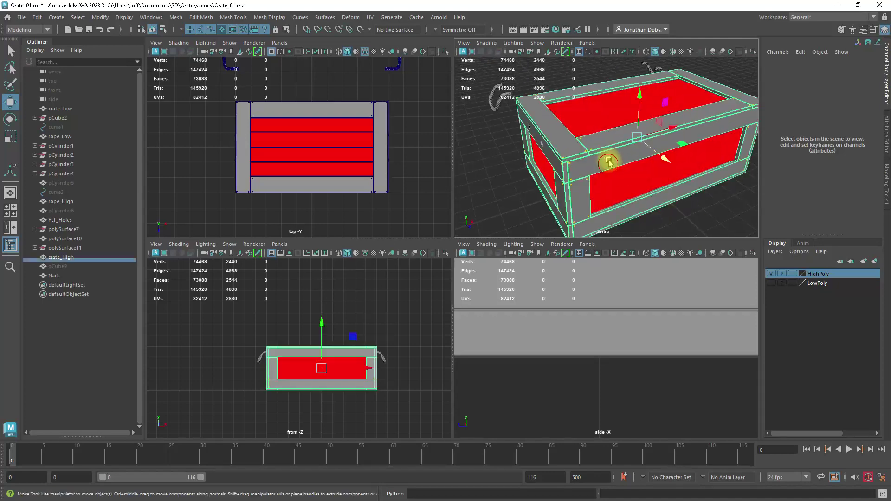
pyautogui.keyDown('alt'); pyautogui.moveTo(637, 154); pyautogui.dragTo(649, 156); pyautogui.keyUp('alt')
pyautogui.keyDown('alt'); pyautogui.moveTo(649, 156); pyautogui.dragTo(665, 174, button='right'); pyautogui.keyUp('alt')
pyautogui.keyDown('alt'); pyautogui.moveTo(665, 174); pyautogui.dragTo(673, 166); pyautogui.keyUp('alt')
pyautogui.click(689, 191)
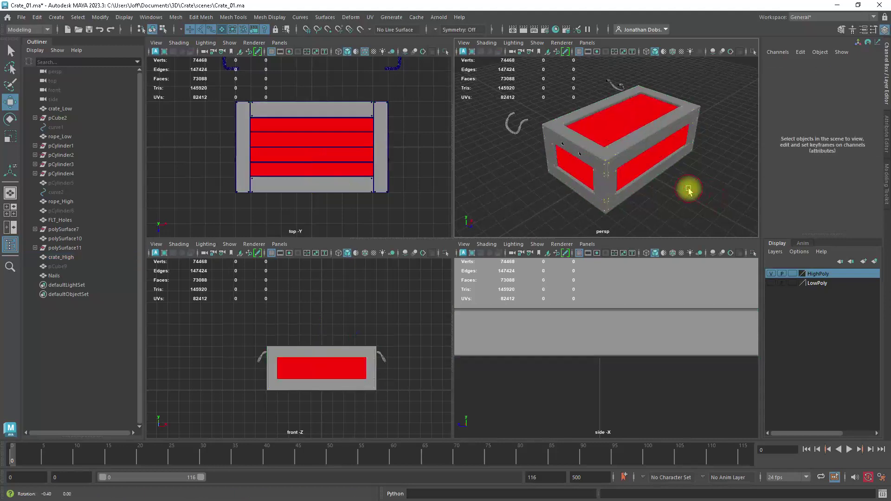
pyautogui.click(662, 135)
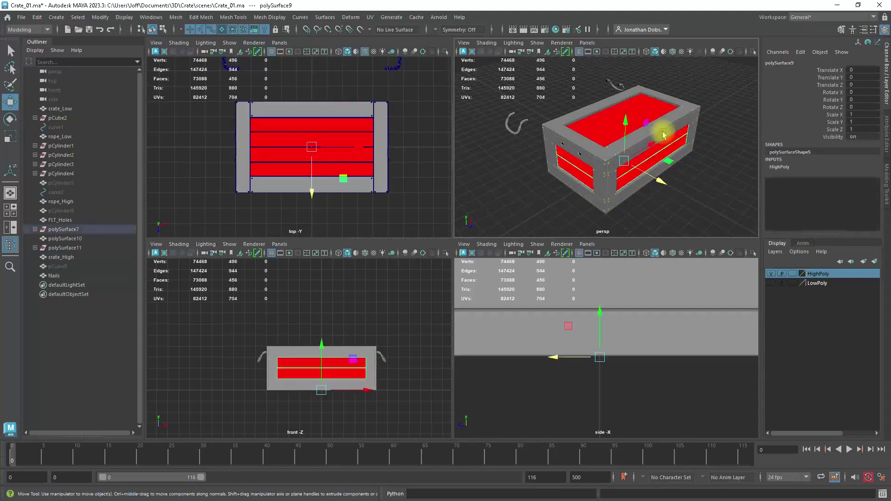
pyautogui.click(612, 164)
pyautogui.keyDown('alt'); pyautogui.moveTo(717, 179); pyautogui.dragTo(689, 161, button='right'); pyautogui.keyUp('alt')
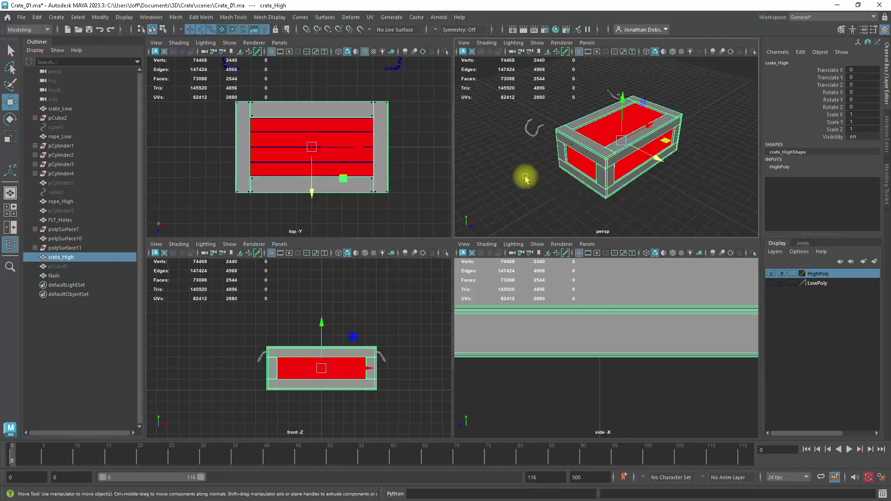
# Deselect the high-poly crate, switch to Adobe Substance 3D Painter and dismiss its What's new and Home screen windows.
pyautogui.click(539, 194)
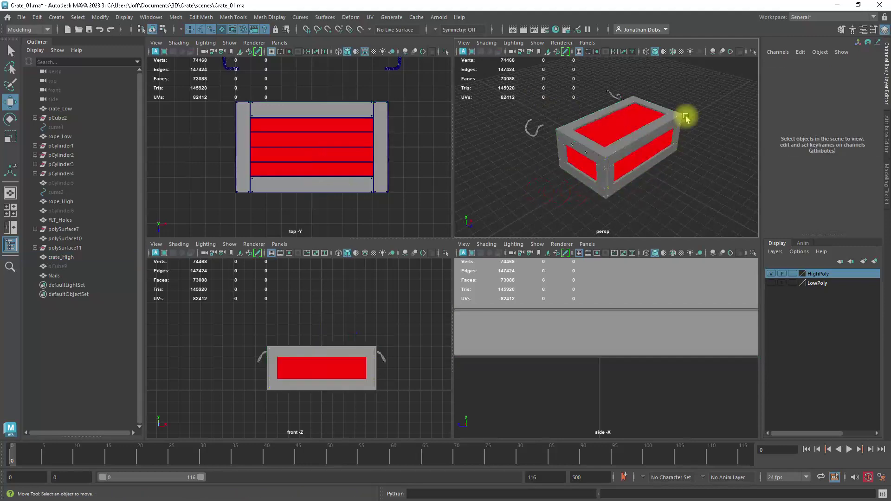
pyautogui.click(837, 5)
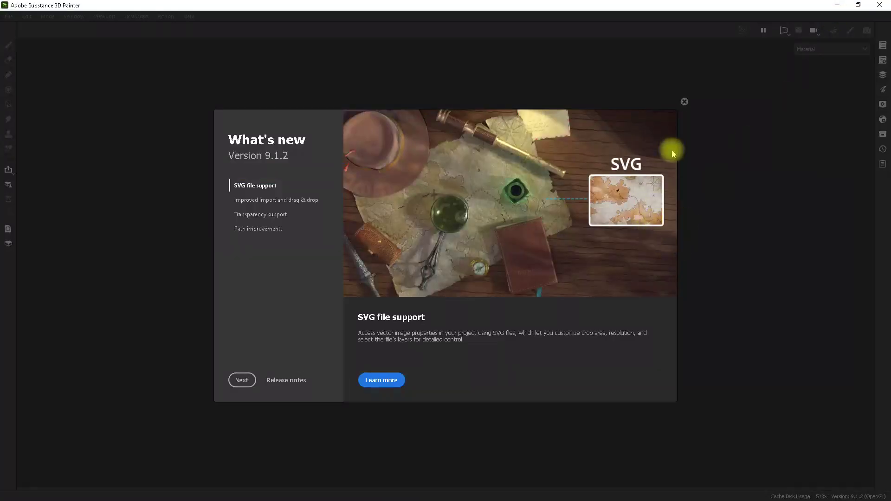
pyautogui.click(683, 101)
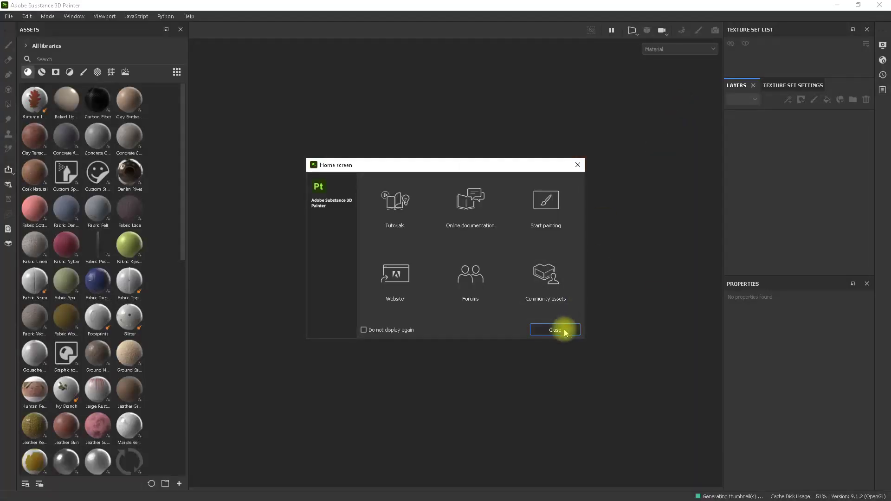
pyautogui.click(565, 333)
# Create a new project from Crate_Low in Documents/3D/Crate/exports, using the Unreal Engine 4 (starter_assets) template at 2048 resolution.
pyautogui.click(10, 18)
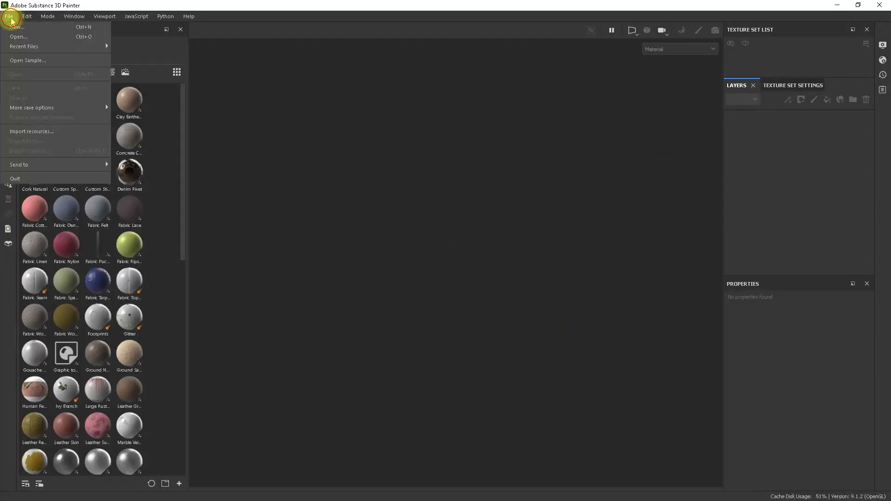
pyautogui.click(17, 27)
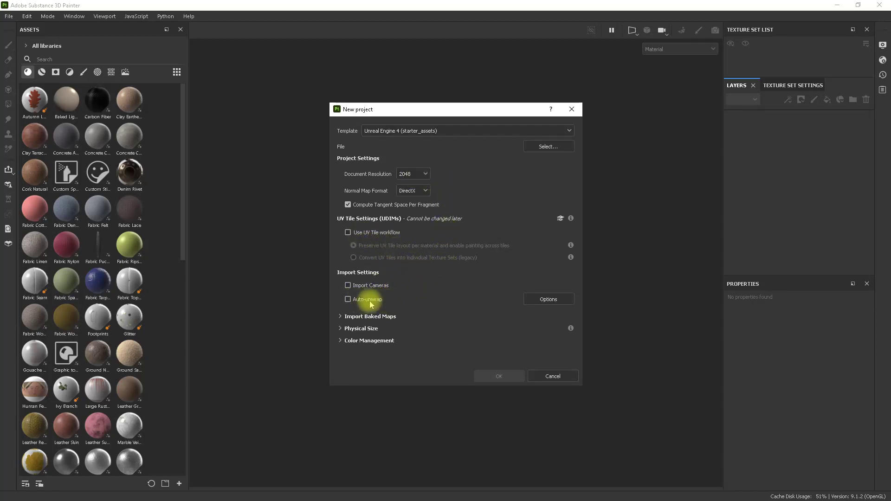
pyautogui.click(547, 147)
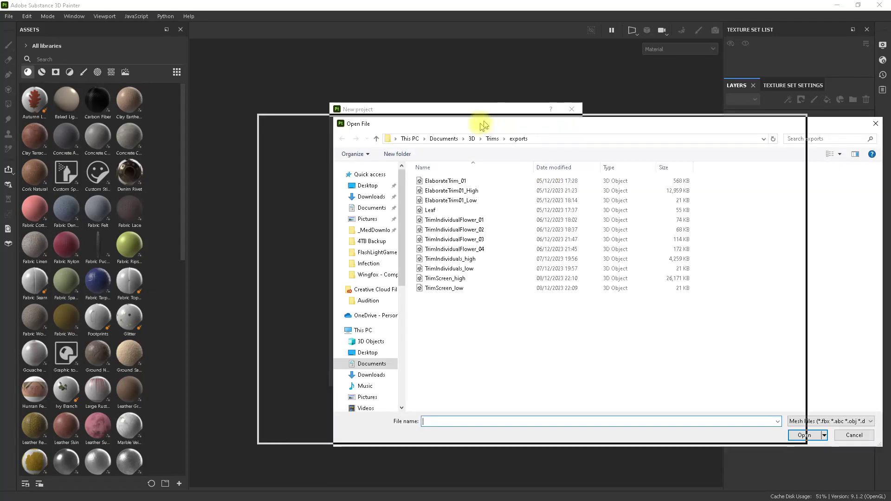
pyautogui.click(293, 206)
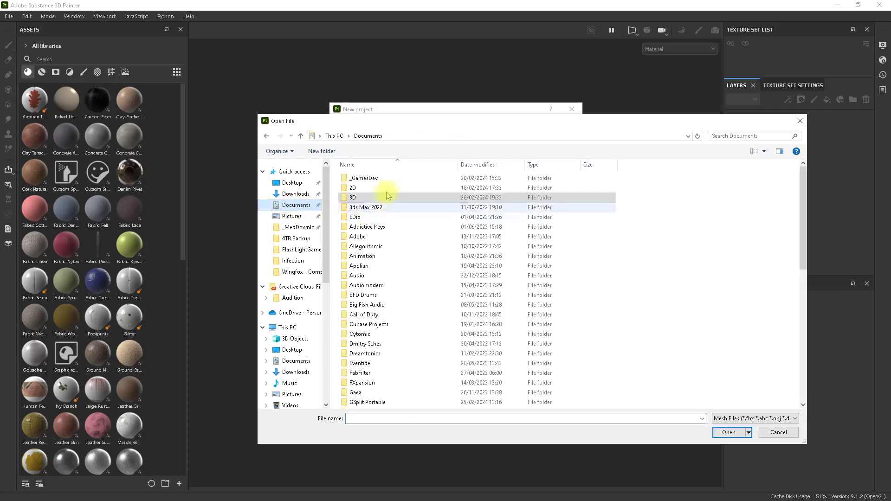
pyautogui.doubleClick(364, 198)
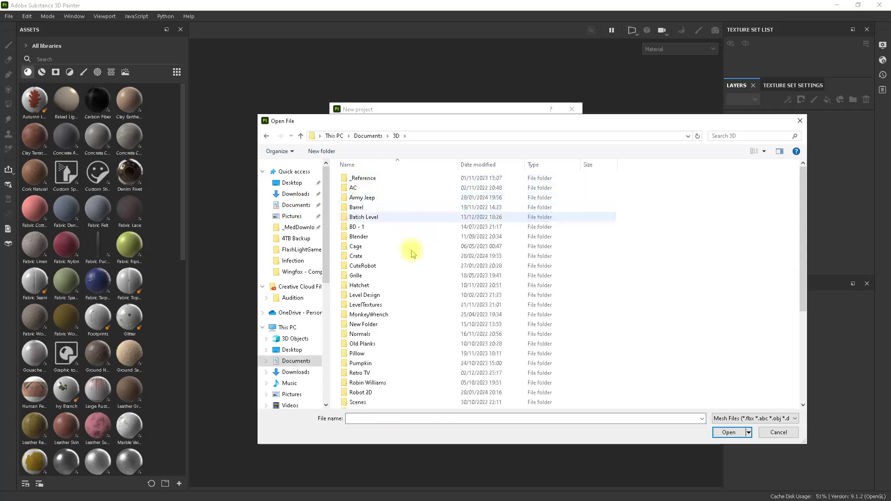
pyautogui.doubleClick(355, 255)
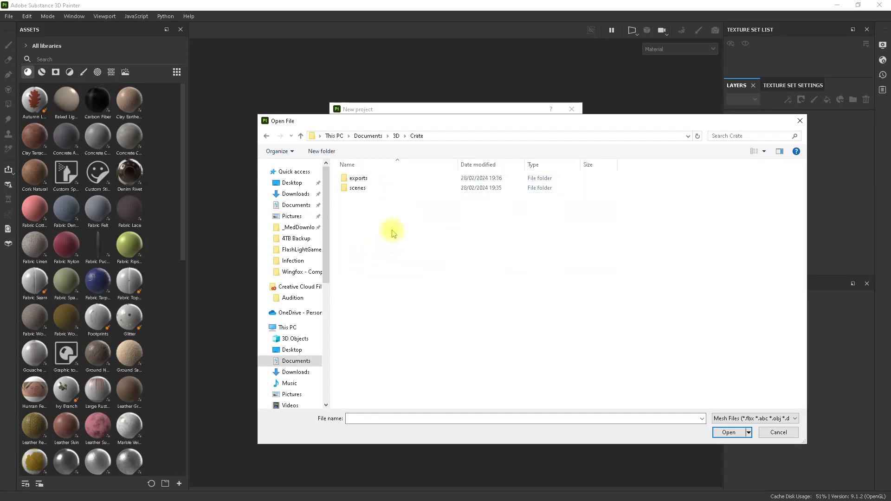
pyautogui.doubleClick(359, 178)
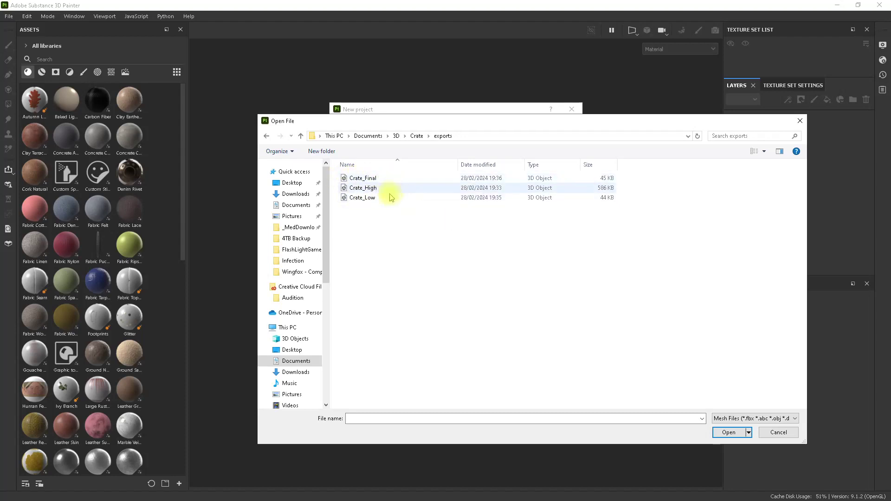
pyautogui.click(367, 199)
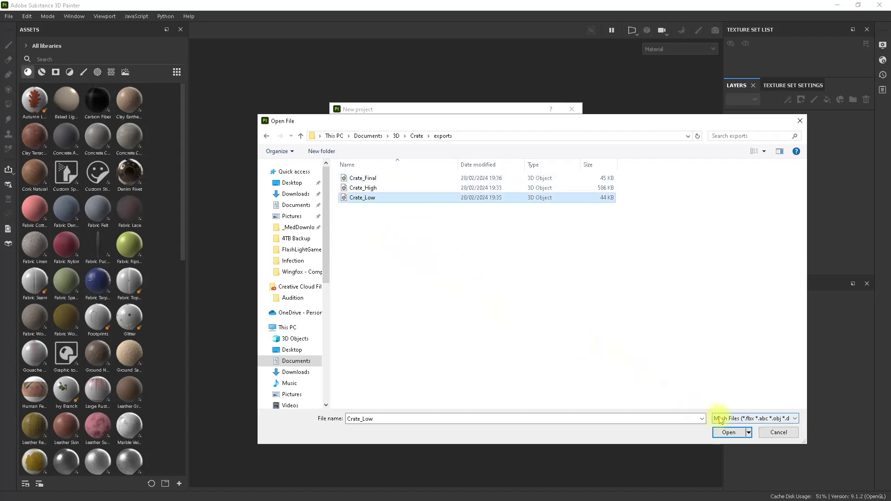
pyautogui.click(728, 432)
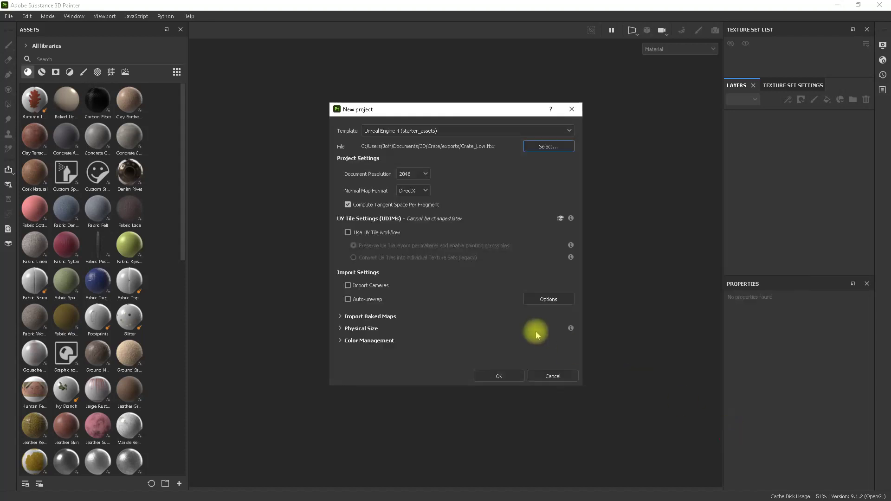
pyautogui.click(511, 375)
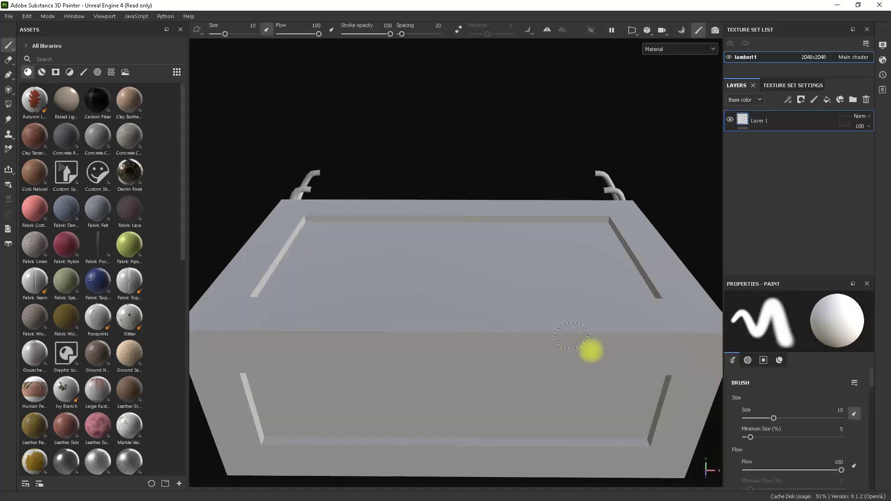
# Undo the stray brush stroke on the crate's corner.
pyautogui.keyDown('alt'); pyautogui.moveTo(591, 351); pyautogui.dragTo(507, 278); pyautogui.keyUp('alt')
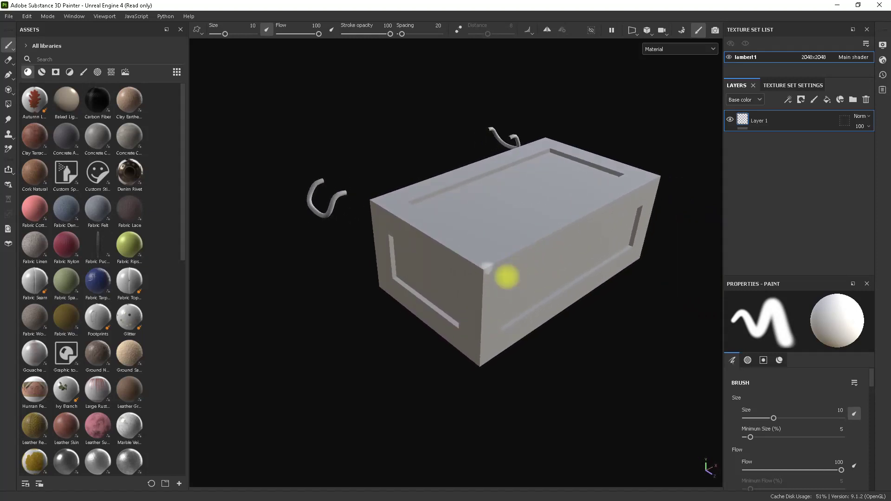
pyautogui.hotkey('ctrl', 'x')
pyautogui.hotkey('ctrl', 'z')
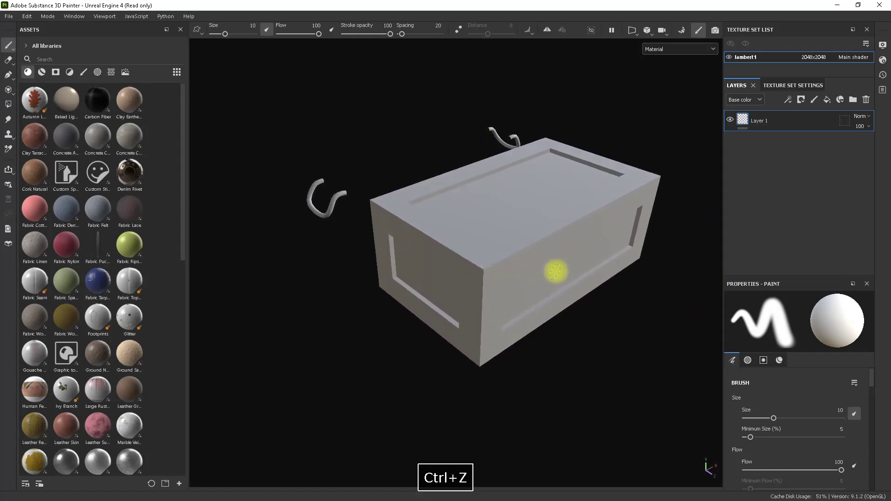
pyautogui.keyDown('alt'); pyautogui.moveTo(563, 259); pyautogui.dragTo(543, 274, button='middle'); pyautogui.keyUp('alt')
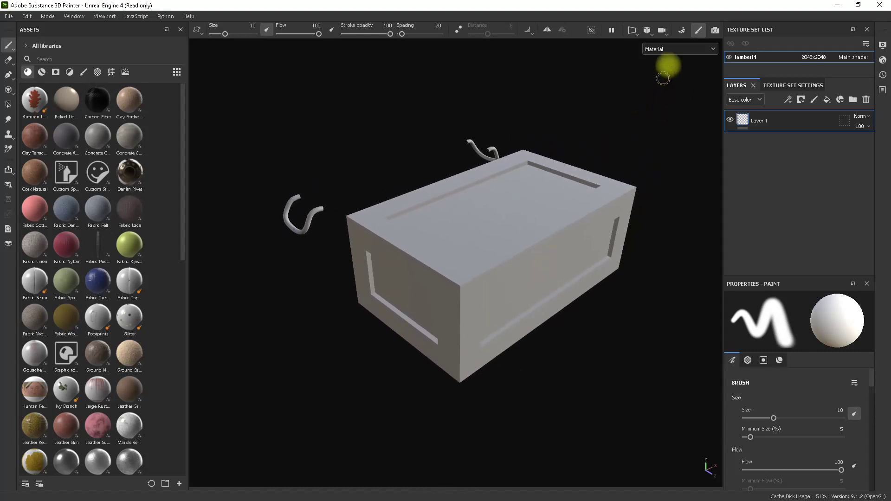
# Enter the mesh map baking mode and load Crate_High from the exports folder as the high definition mesh.
pyautogui.click(683, 30)
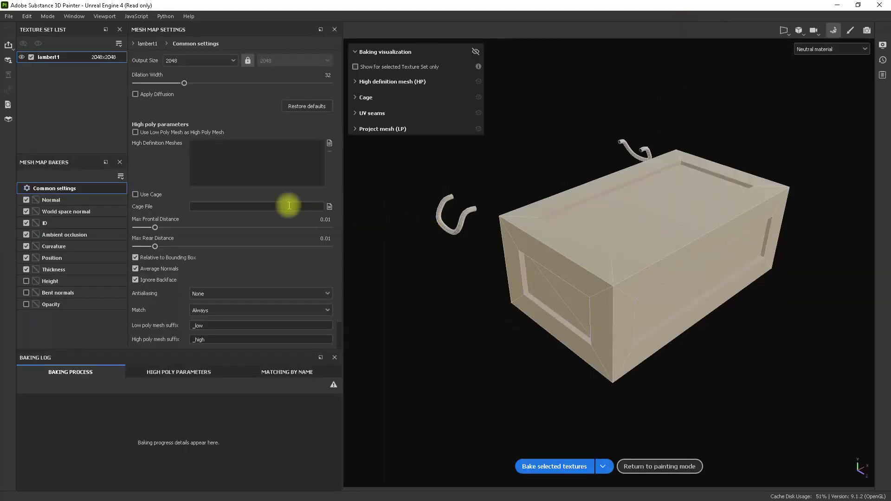
pyautogui.click(75, 16)
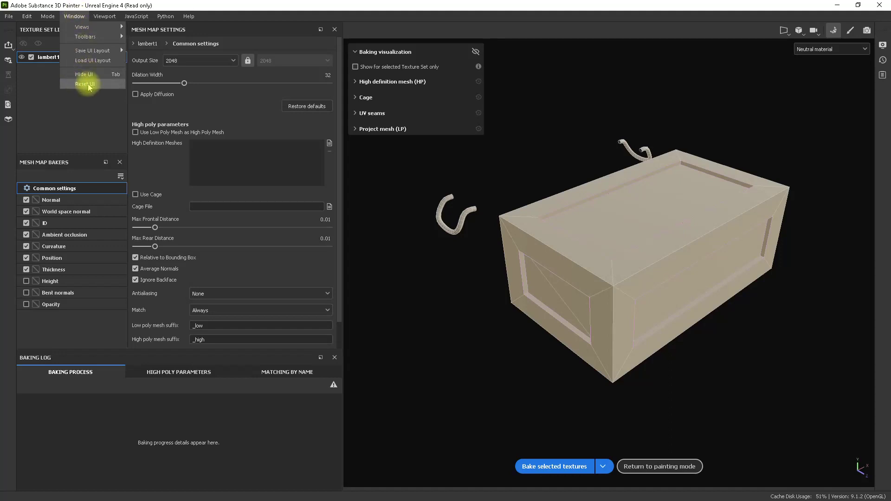
pyautogui.click(242, 10)
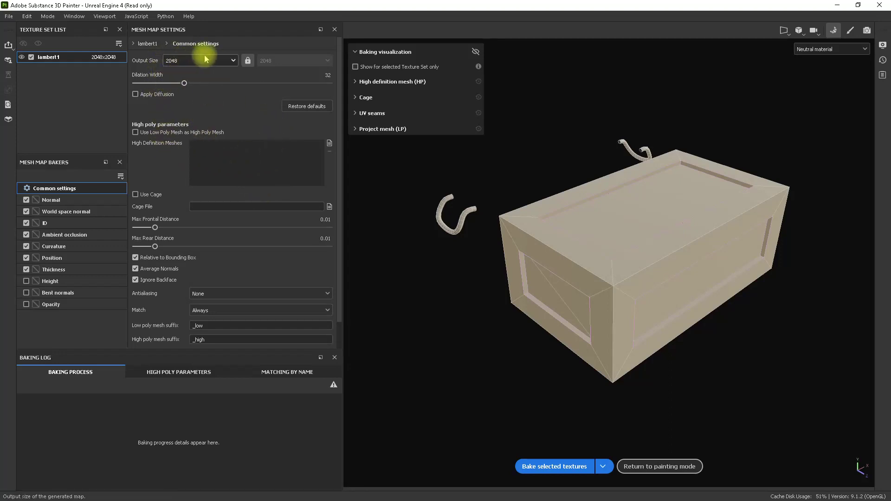
pyautogui.click(329, 143)
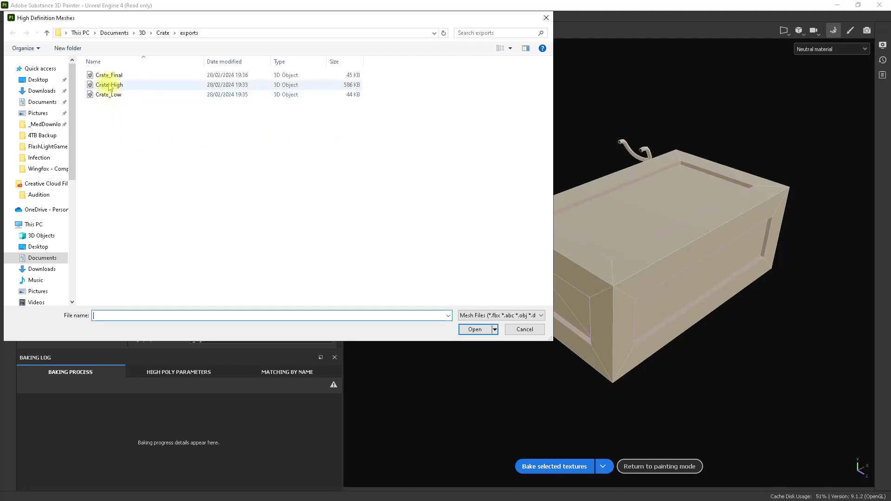
pyautogui.click(114, 85)
pyautogui.click(471, 329)
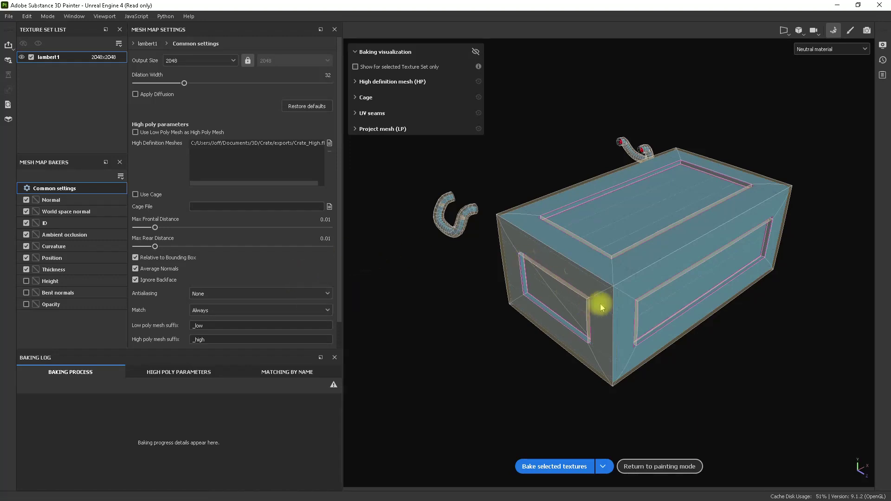
# Examine how the baking cage and high-poly mesh surround the low-poly crate's planks, corners and rope handles.
pyautogui.keyDown('alt'); pyautogui.moveTo(599, 305); pyautogui.dragTo(785, 350, button='right'); pyautogui.keyUp('alt')
pyautogui.keyDown('alt'); pyautogui.moveTo(723, 327); pyautogui.dragTo(792, 329, button='right'); pyautogui.keyUp('alt')
pyautogui.keyDown('alt'); pyautogui.moveTo(792, 331); pyautogui.dragTo(723, 367, button='middle'); pyautogui.keyUp('alt')
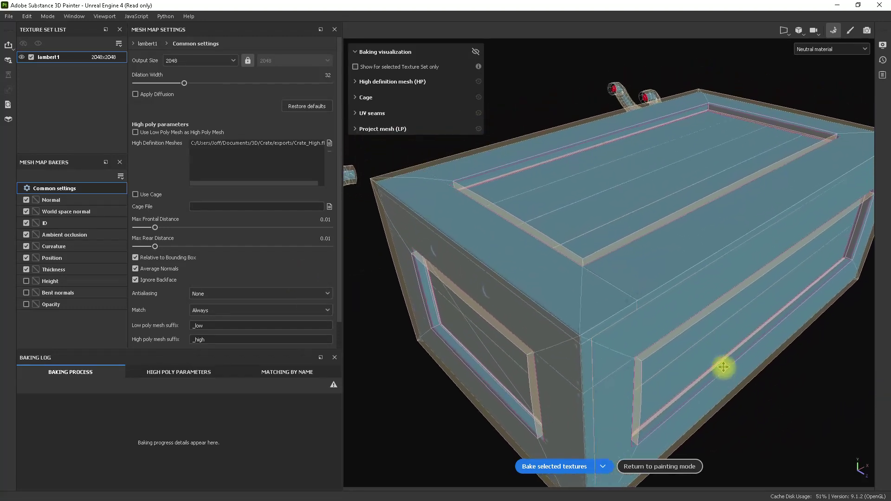
pyautogui.keyDown('alt'); pyautogui.moveTo(737, 365); pyautogui.dragTo(652, 328); pyautogui.keyUp('alt')
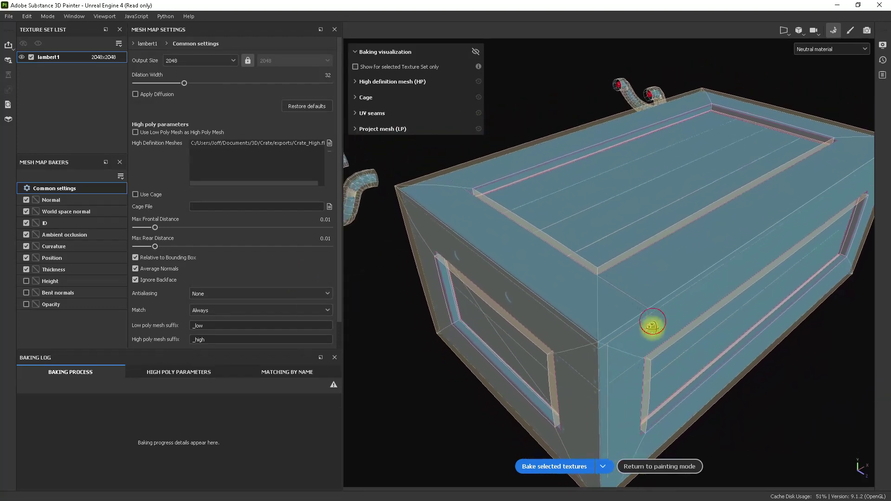
pyautogui.keyDown('alt'); pyautogui.moveTo(678, 330); pyautogui.dragTo(552, 274, button='right'); pyautogui.keyUp('alt')
pyautogui.keyDown('alt'); pyautogui.moveTo(611, 301); pyautogui.dragTo(633, 359, button='middle'); pyautogui.keyUp('alt')
pyautogui.keyDown('alt'); pyautogui.moveTo(619, 269); pyautogui.dragTo(722, 229); pyautogui.keyUp('alt')
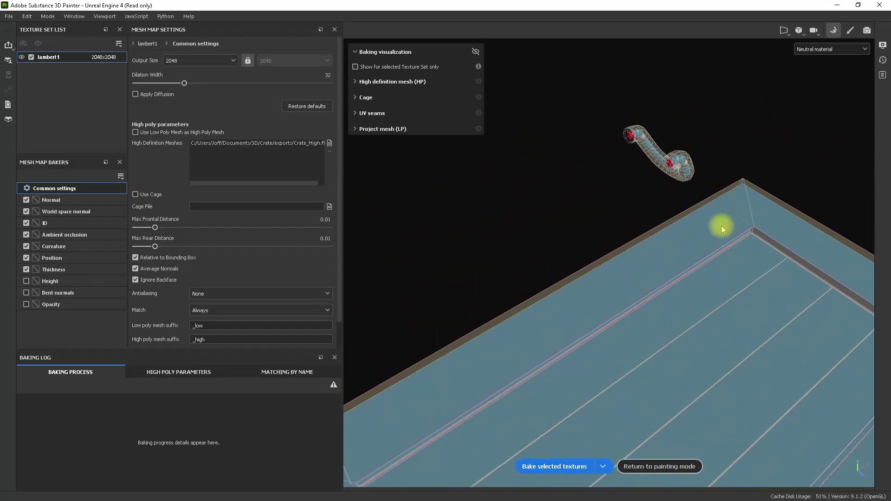
pyautogui.keyDown('alt'); pyautogui.moveTo(632, 197); pyautogui.dragTo(626, 258, button='right'); pyautogui.keyUp('alt')
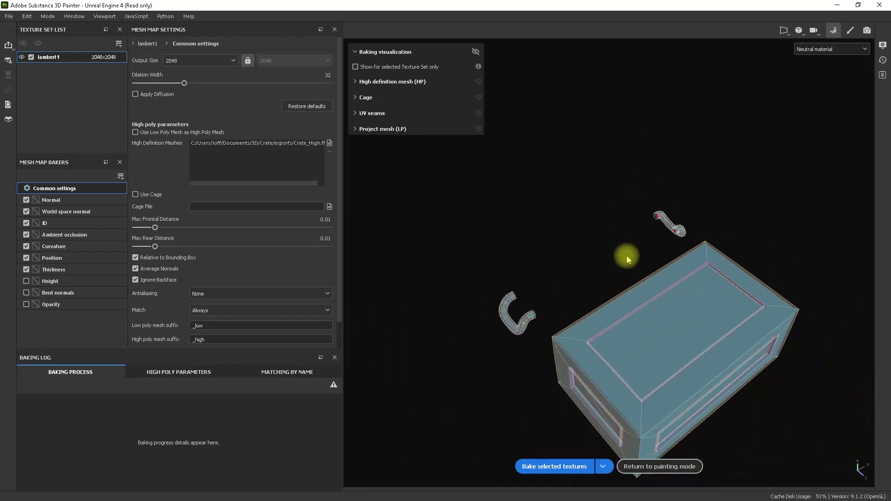
pyautogui.keyDown('alt'); pyautogui.moveTo(651, 304); pyautogui.dragTo(654, 144, button='middle'); pyautogui.keyUp('alt')
pyautogui.keyDown('alt'); pyautogui.moveTo(647, 185); pyautogui.dragTo(610, 190); pyautogui.keyUp('alt')
pyautogui.keyDown('alt'); pyautogui.moveTo(611, 191); pyautogui.dragTo(835, 355, button='right'); pyautogui.keyUp('alt')
pyautogui.keyDown('alt'); pyautogui.moveTo(805, 323); pyautogui.dragTo(702, 333, button='middle'); pyautogui.keyUp('alt')
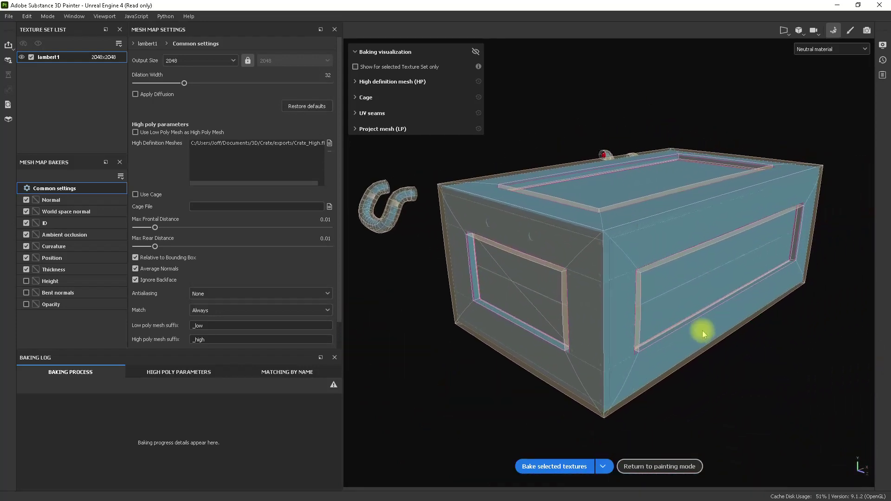
# Set the max rear distance to 0.0201 and include the Height map in the bake.
pyautogui.keyDown('alt'); pyautogui.moveTo(609, 299); pyautogui.dragTo(630, 303, button='middle'); pyautogui.keyUp('alt')
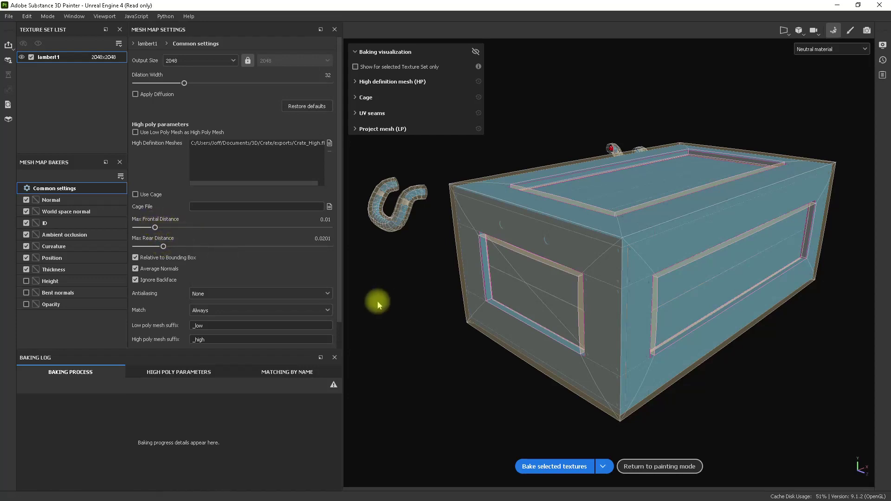
pyautogui.keyDown('alt'); pyautogui.moveTo(676, 291); pyautogui.dragTo(591, 296); pyautogui.keyUp('alt')
pyautogui.keyDown('alt'); pyautogui.moveTo(591, 296); pyautogui.dragTo(586, 305, button='middle'); pyautogui.keyUp('alt')
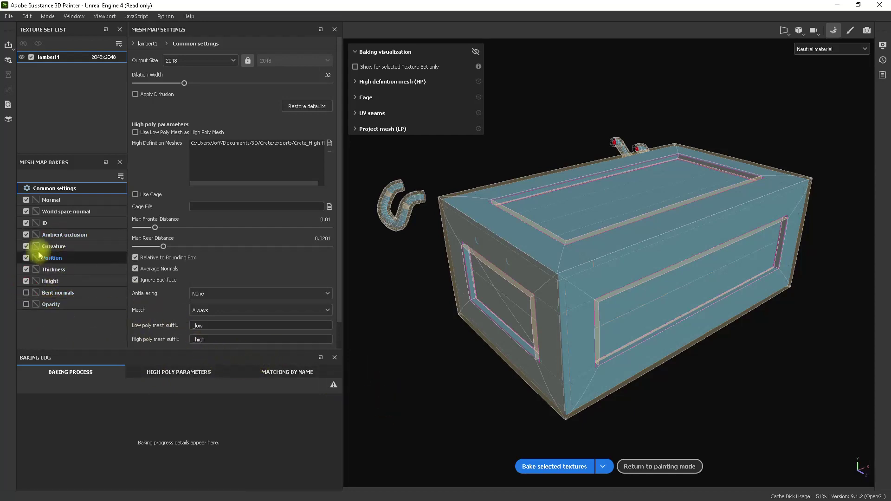
# Bake the selected textures with the ID map's color source set to Vertex Color, and return to painting mode.
pyautogui.click(74, 223)
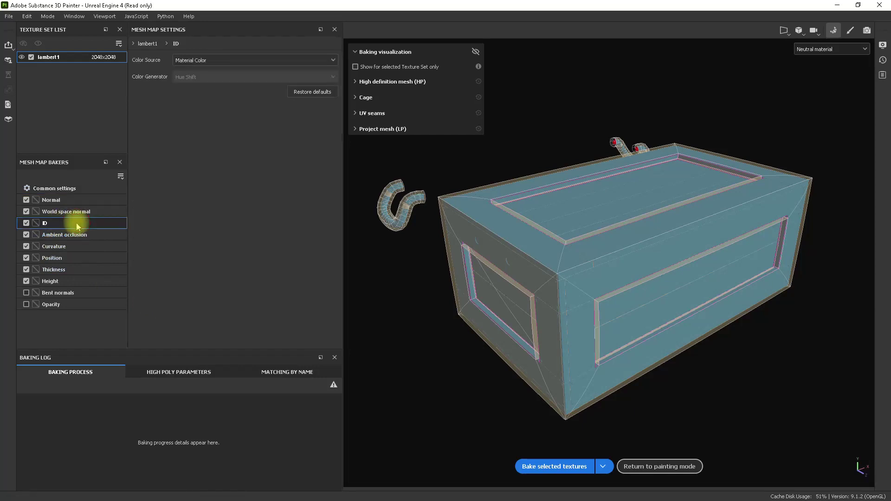
pyautogui.click(200, 62)
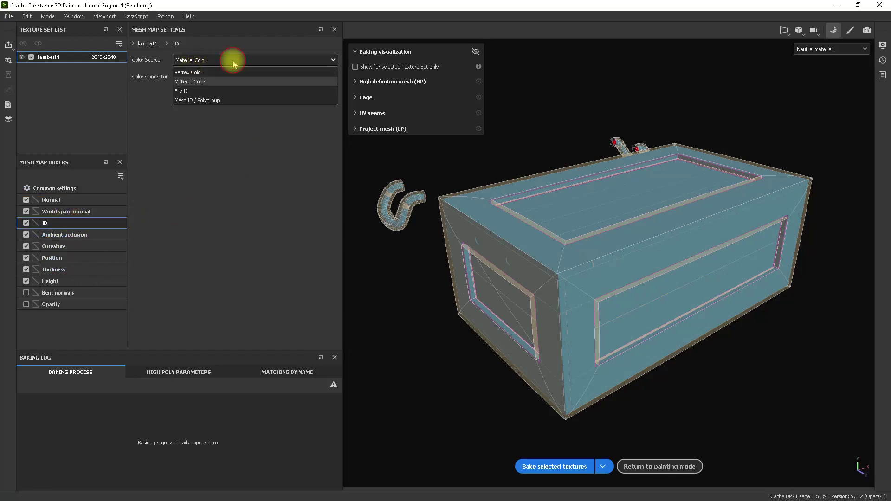
pyautogui.click(209, 72)
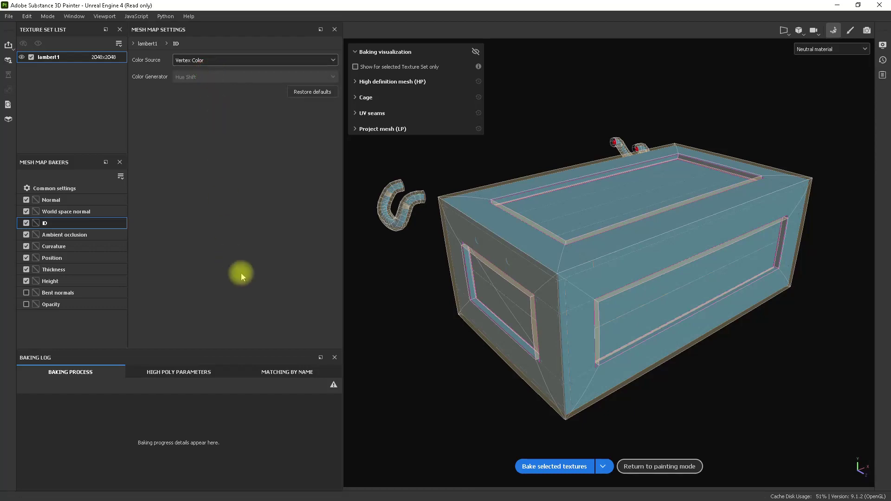
pyautogui.click(572, 467)
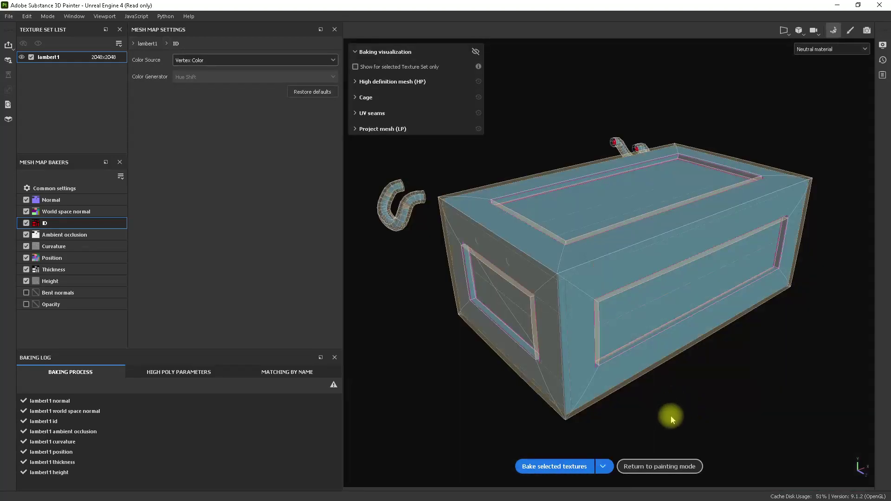
pyautogui.click(661, 471)
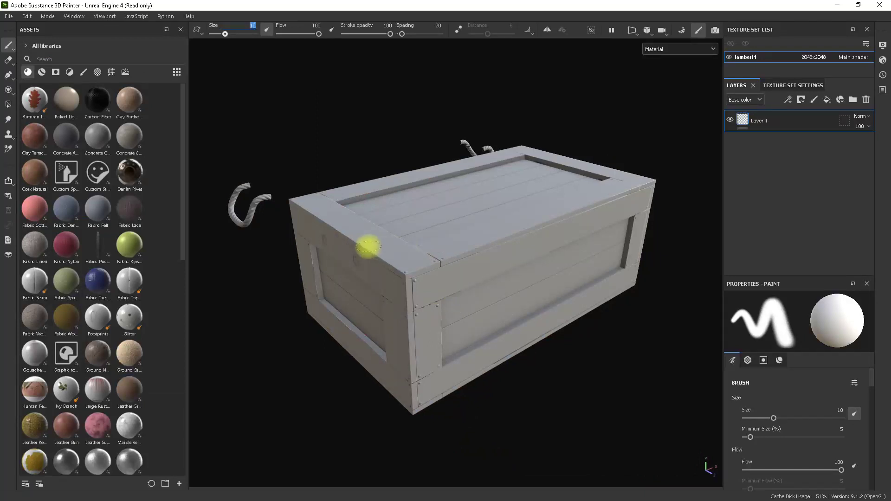
# Examine the baked planks, nails, rope holes and rope handles from several sides of the crate.
pyautogui.moveTo(368, 247)
pyautogui.keyDown('alt'); pyautogui.mouseDown()
pyautogui.moveTo(491, 211)
pyautogui.moveTo(370, 226)
pyautogui.moveTo(386, 245)
pyautogui.mouseUp(); pyautogui.keyUp('alt')
pyautogui.keyDown('alt'); pyautogui.moveTo(386, 245); pyautogui.dragTo(642, 348, button='right'); pyautogui.keyUp('alt')
pyautogui.keyDown('alt'); pyautogui.moveTo(539, 326); pyautogui.dragTo(566, 366); pyautogui.keyUp('alt')
pyautogui.keyDown('alt'); pyautogui.moveTo(566, 366); pyautogui.dragTo(321, 260, button='right'); pyautogui.keyUp('alt')
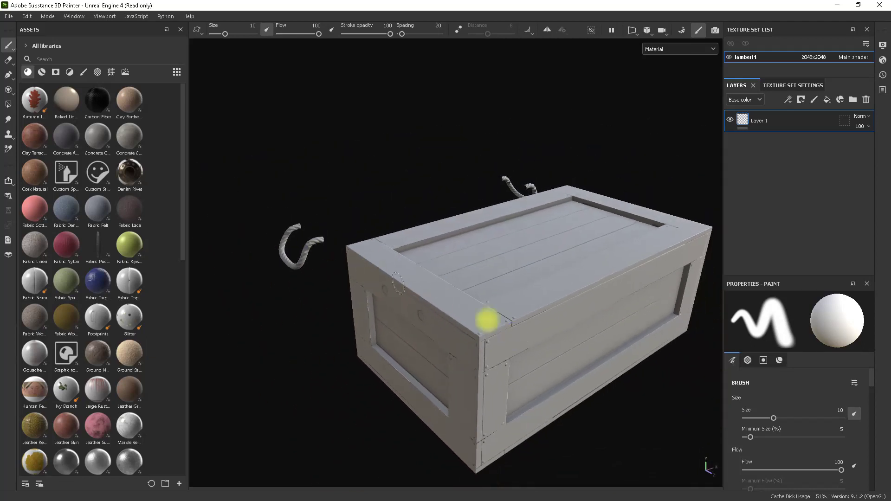
pyautogui.keyDown('alt'); pyautogui.moveTo(486, 320); pyautogui.dragTo(453, 274, button='right'); pyautogui.keyUp('alt')
pyautogui.keyDown('alt'); pyautogui.moveTo(453, 274); pyautogui.dragTo(523, 254); pyautogui.keyUp('alt')
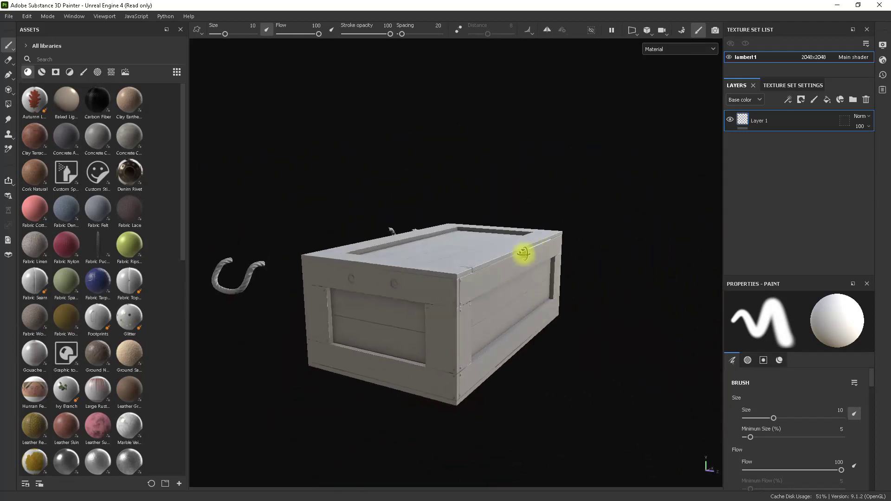
# Examine the baked rope holes, nails and plank seams on the crate's end and lid up close.
pyautogui.keyDown('alt'); pyautogui.moveTo(524, 253); pyautogui.dragTo(742, 383, button='right'); pyautogui.keyUp('alt')
pyautogui.keyDown('alt'); pyautogui.moveTo(629, 341); pyautogui.dragTo(627, 372); pyautogui.keyUp('alt')
pyautogui.keyDown('alt'); pyautogui.moveTo(629, 374); pyautogui.dragTo(487, 324, button='right'); pyautogui.keyUp('alt')
pyautogui.keyDown('alt'); pyautogui.moveTo(612, 338); pyautogui.dragTo(499, 240, button='right'); pyautogui.keyUp('alt')
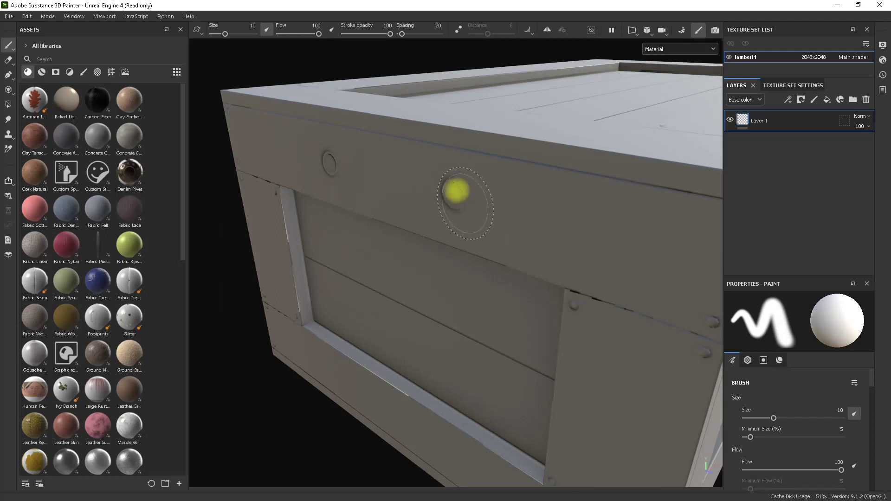
pyautogui.keyDown('alt'); pyautogui.moveTo(456, 191); pyautogui.dragTo(378, 219, button='right'); pyautogui.keyUp('alt')
pyautogui.keyDown('alt'); pyautogui.moveTo(378, 219); pyautogui.dragTo(496, 316); pyautogui.keyUp('alt')
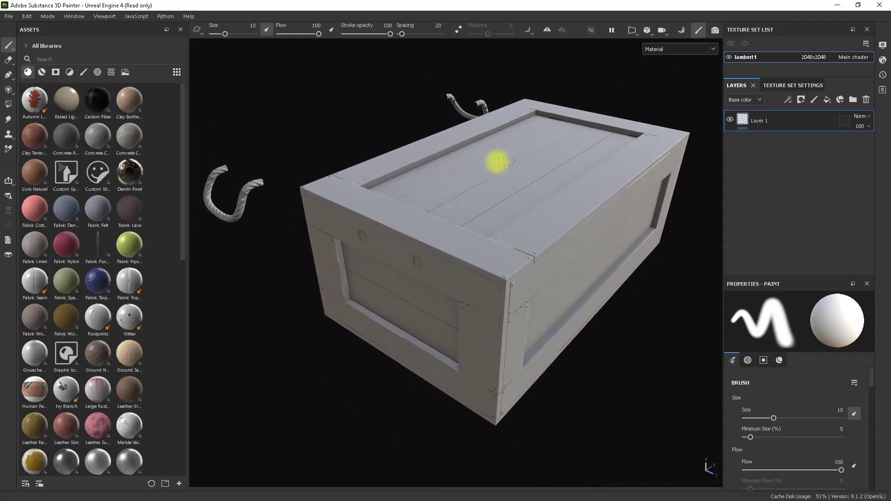
# Return to the baking mode's common settings and rebake the selected mesh maps.
pyautogui.click(681, 32)
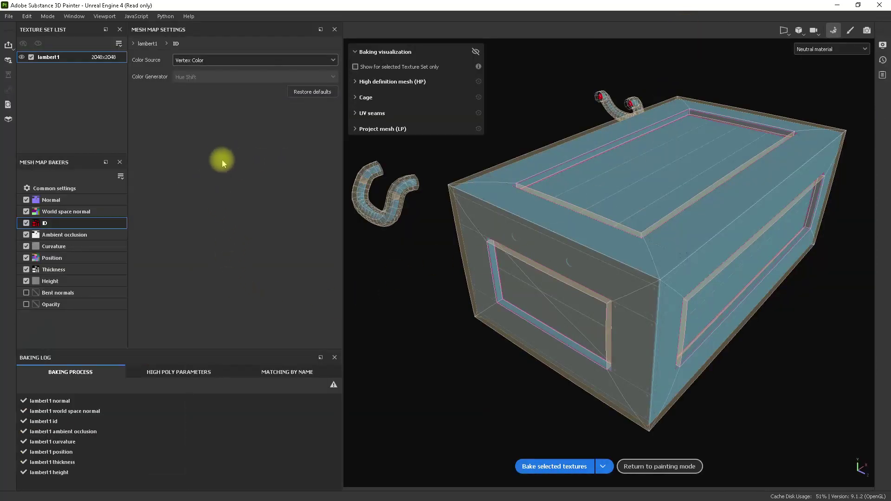
pyautogui.click(148, 44)
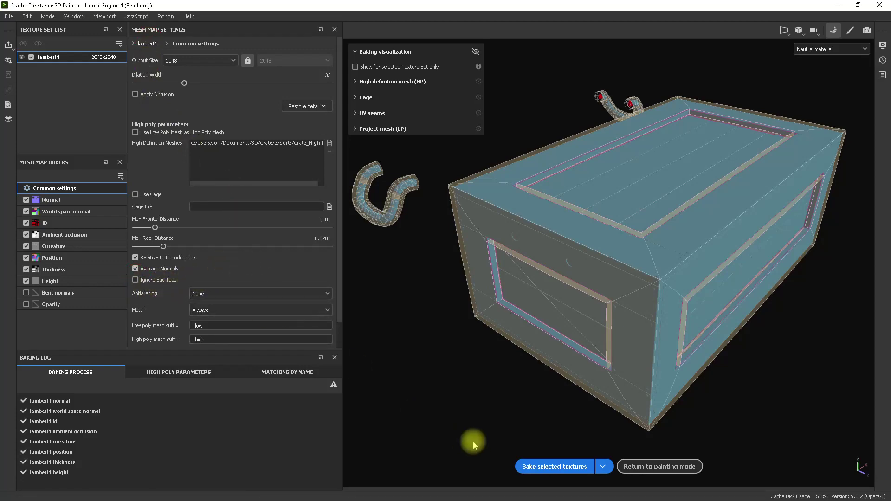
pyautogui.click(553, 465)
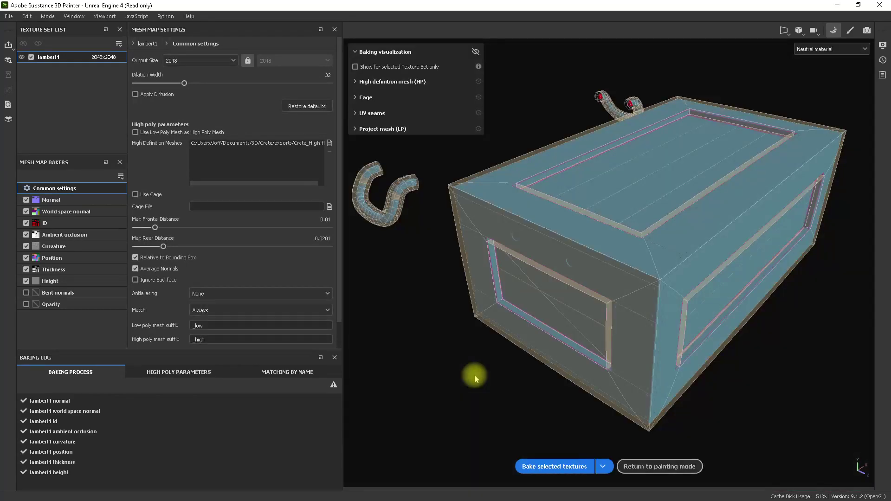
# Return to painting mode and examine the rebaked rope holes and plank details on the crate's end from several angles.
pyautogui.keyDown('alt'); pyautogui.moveTo(537, 298); pyautogui.dragTo(696, 383, button='right'); pyautogui.keyUp('alt')
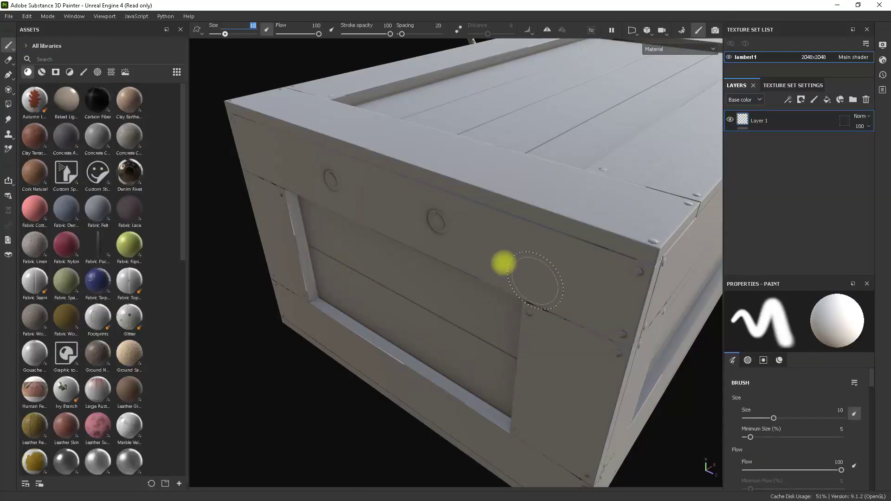
pyautogui.keyDown('alt'); pyautogui.moveTo(503, 260); pyautogui.dragTo(547, 216); pyautogui.keyUp('alt')
pyautogui.moveTo(547, 216)
pyautogui.keyDown('alt'); pyautogui.mouseDown(button='right')
pyautogui.moveTo(533, 258)
pyautogui.moveTo(490, 242)
pyautogui.mouseUp(button='right'); pyautogui.keyUp('alt')
pyautogui.keyDown('alt'); pyautogui.moveTo(490, 242); pyautogui.dragTo(596, 217, button='middle'); pyautogui.keyUp('alt')
pyautogui.keyDown('alt'); pyautogui.moveTo(569, 255); pyautogui.dragTo(312, 200, button='right'); pyautogui.keyUp('alt')
pyautogui.keyDown('alt'); pyautogui.moveTo(522, 232); pyautogui.dragTo(477, 235); pyautogui.keyUp('alt')
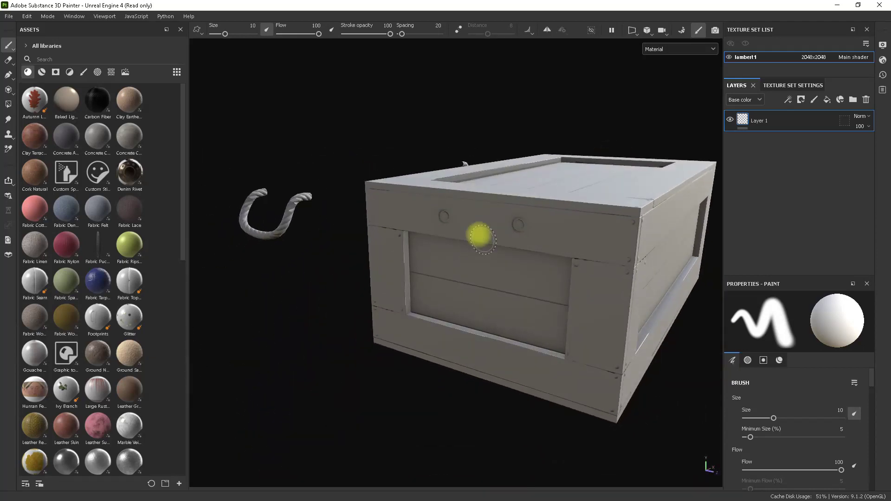
pyautogui.keyDown('alt'); pyautogui.moveTo(477, 235); pyautogui.dragTo(641, 309, button='right'); pyautogui.keyUp('alt')
pyautogui.keyDown('alt'); pyautogui.moveTo(640, 308); pyautogui.dragTo(587, 342, button='middle'); pyautogui.keyUp('alt')
pyautogui.keyDown('alt'); pyautogui.moveTo(475, 300); pyautogui.dragTo(611, 356, button='right'); pyautogui.keyUp('alt')
pyautogui.keyDown('alt'); pyautogui.moveTo(610, 356); pyautogui.dragTo(600, 394); pyautogui.keyUp('alt')
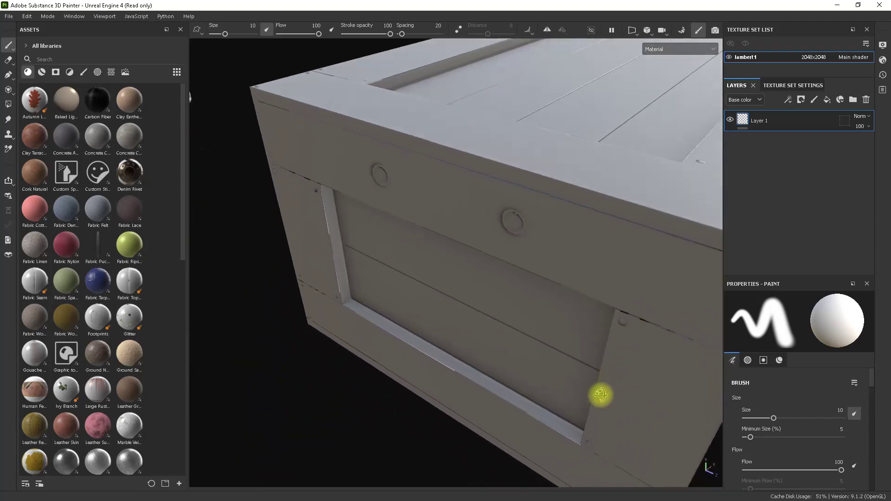
pyautogui.keyDown('alt'); pyautogui.moveTo(527, 318); pyautogui.dragTo(297, 225, button='right'); pyautogui.keyUp('alt')
pyautogui.keyDown('alt'); pyautogui.moveTo(569, 297); pyautogui.dragTo(485, 267, button='middle'); pyautogui.keyUp('alt')
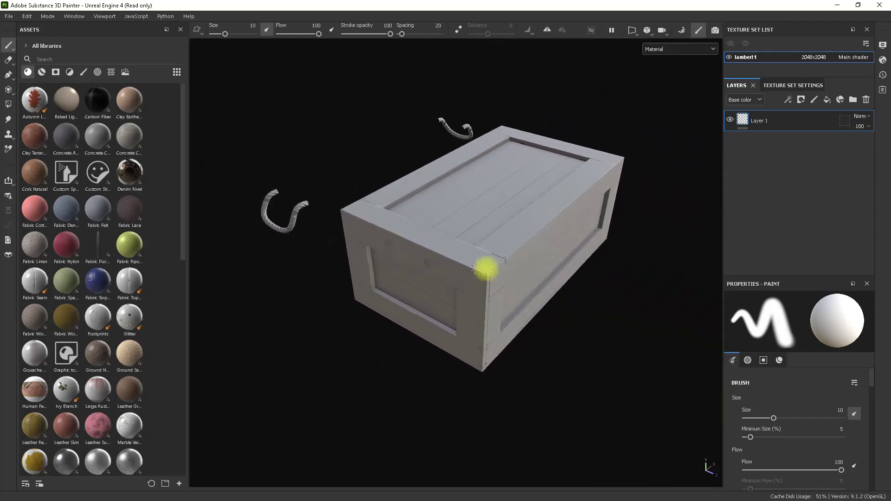
# Examine the shading of the baked rope handles up close.
pyautogui.moveTo(485, 267)
pyautogui.keyDown('alt'); pyautogui.mouseDown()
pyautogui.moveTo(496, 202)
pyautogui.moveTo(489, 240)
pyautogui.moveTo(497, 274)
pyautogui.moveTo(455, 308)
pyautogui.moveTo(540, 251)
pyautogui.moveTo(244, 223)
pyautogui.moveTo(481, 245)
pyautogui.moveTo(486, 254)
pyautogui.mouseUp(); pyautogui.keyUp('alt')
pyautogui.keyDown('alt'); pyautogui.moveTo(486, 254); pyautogui.dragTo(589, 266, button='middle'); pyautogui.keyUp('alt')
pyautogui.keyDown('alt'); pyautogui.moveTo(588, 265); pyautogui.dragTo(472, 281); pyautogui.keyUp('alt')
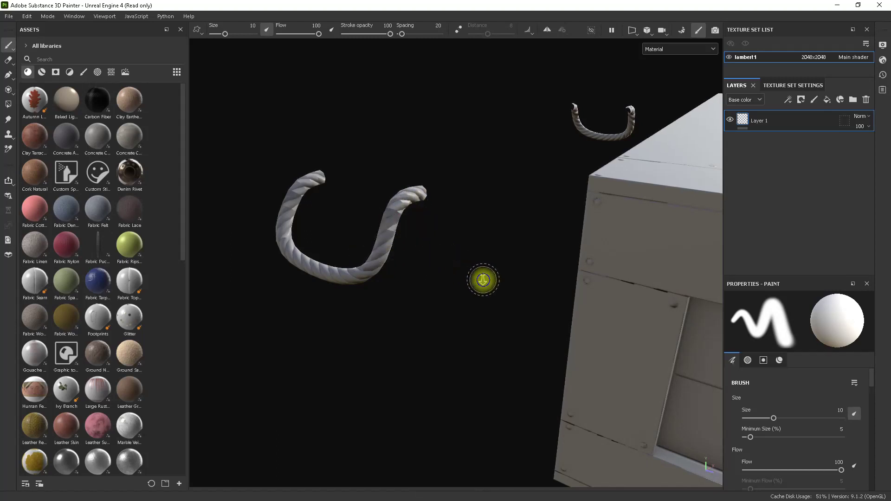
pyautogui.moveTo(483, 280)
pyautogui.keyDown('alt'); pyautogui.mouseDown()
pyautogui.moveTo(493, 290)
pyautogui.moveTo(464, 299)
pyautogui.moveTo(464, 310)
pyautogui.moveTo(469, 288)
pyautogui.moveTo(310, 253)
pyautogui.moveTo(498, 285)
pyautogui.moveTo(183, 230)
pyautogui.moveTo(431, 252)
pyautogui.moveTo(477, 284)
pyautogui.moveTo(513, 285)
pyautogui.moveTo(494, 292)
pyautogui.mouseUp(); pyautogui.keyUp('alt')
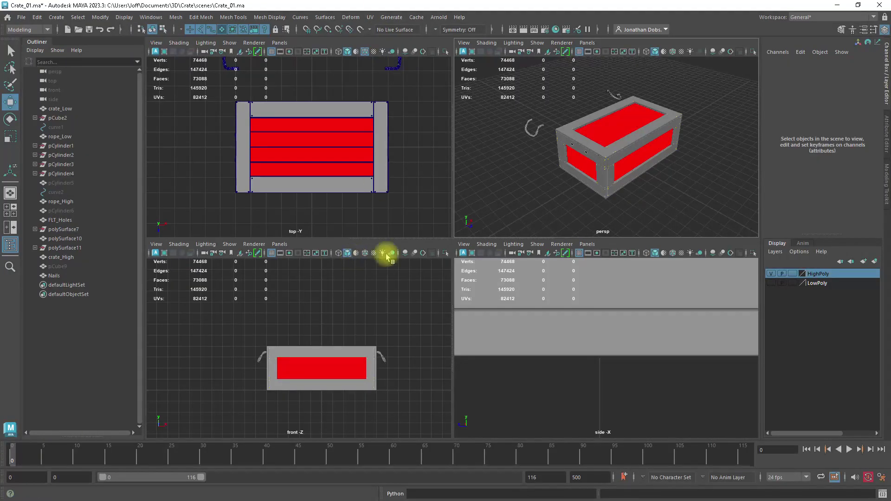
# Switch to Maya and examine the floating rope-hole meshes (FLT_Holes) on both ends of the high-poly crate.
pyautogui.scroll(10, 629, 235)
pyautogui.click(645, 147)
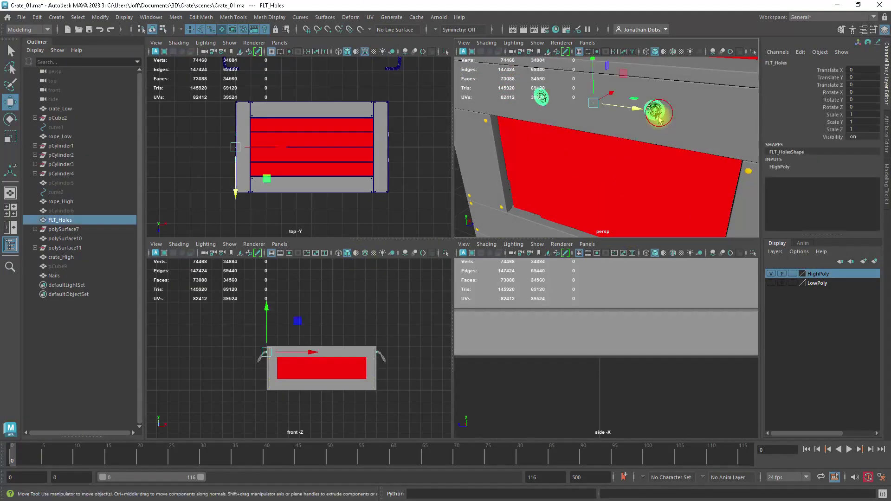
pyautogui.scroll(-5, 654, 133)
pyautogui.keyDown('alt'); pyautogui.moveTo(654, 133); pyautogui.dragTo(527, 135); pyautogui.keyUp('alt')
pyautogui.scroll(10, 526, 134)
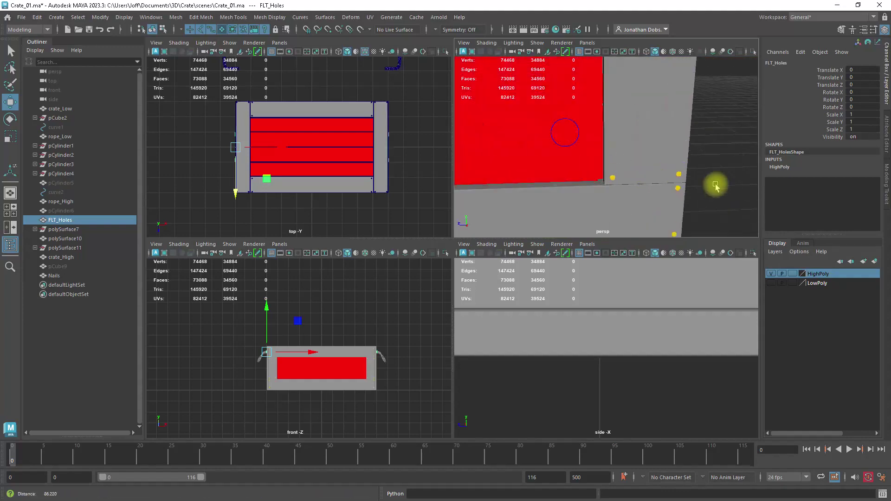
pyautogui.scroll(3, 634, 166)
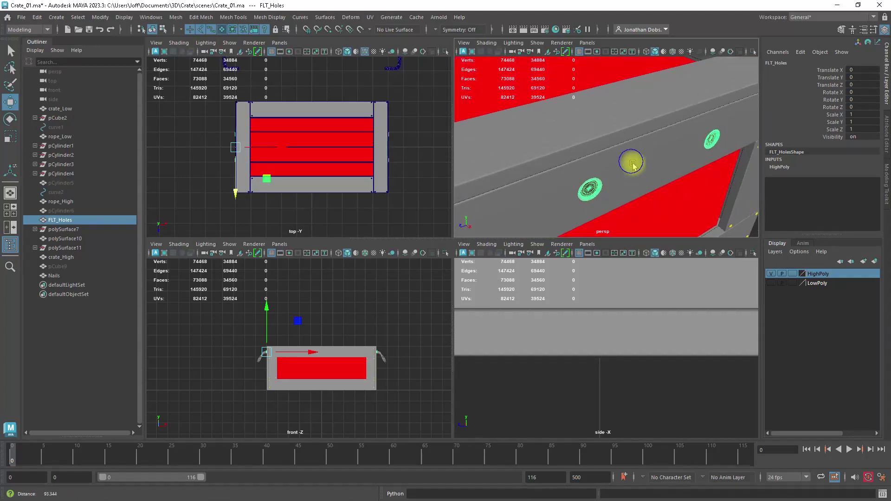
pyautogui.keyDown('alt'); pyautogui.moveTo(643, 176); pyautogui.dragTo(662, 166); pyautogui.keyUp('alt')
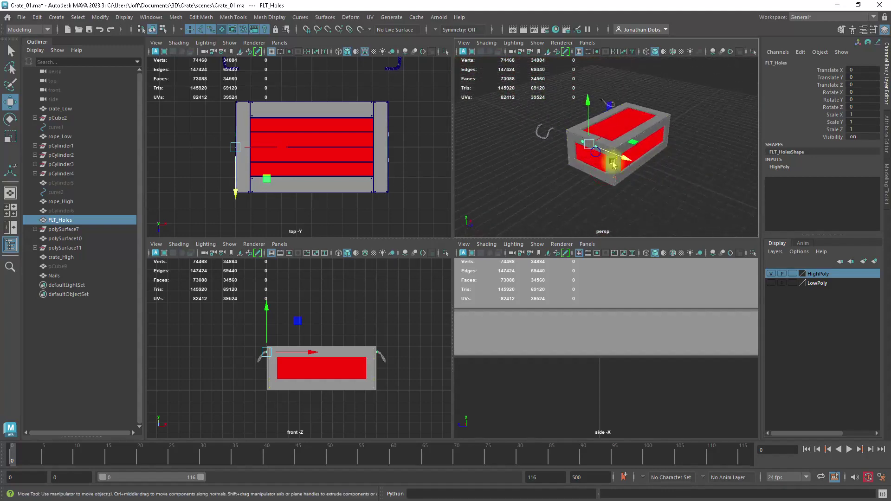
pyautogui.keyDown('alt'); pyautogui.moveTo(612, 164); pyautogui.dragTo(632, 193, button='right'); pyautogui.keyUp('alt')
pyautogui.click(602, 163)
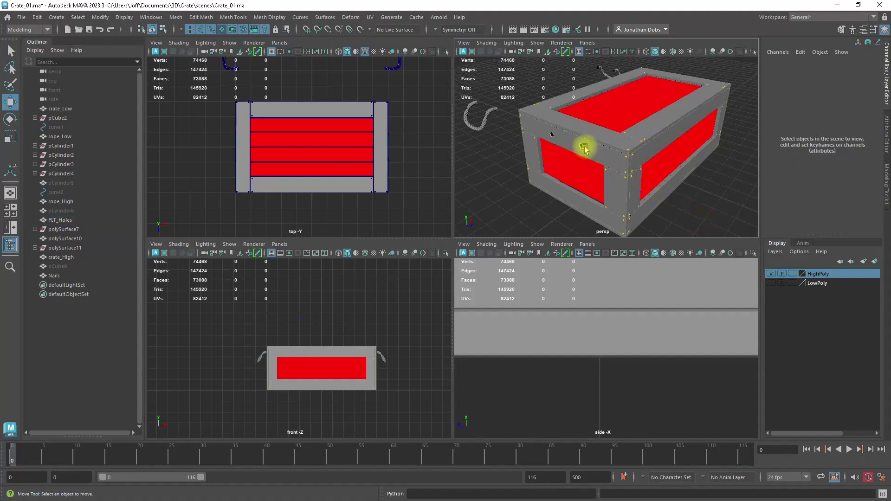
pyautogui.click(584, 149)
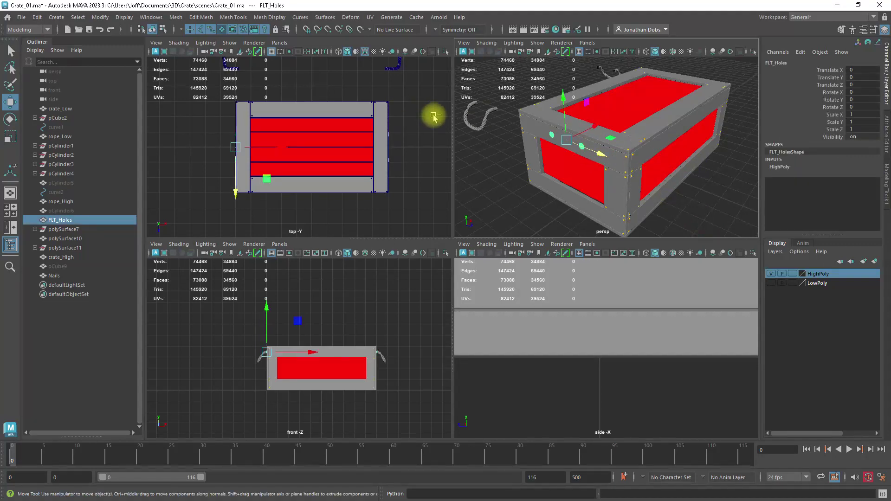
pyautogui.hotkey('ctrl', 'f')
pyautogui.click(696, 205)
# Select the high-poly rope handles and examine their twisted geometry up close.
pyautogui.keyDown('alt'); pyautogui.moveTo(559, 140); pyautogui.dragTo(497, 130); pyautogui.keyUp('alt')
pyautogui.keyDown('alt'); pyautogui.moveTo(491, 125); pyautogui.dragTo(550, 147, button='middle'); pyautogui.keyUp('alt')
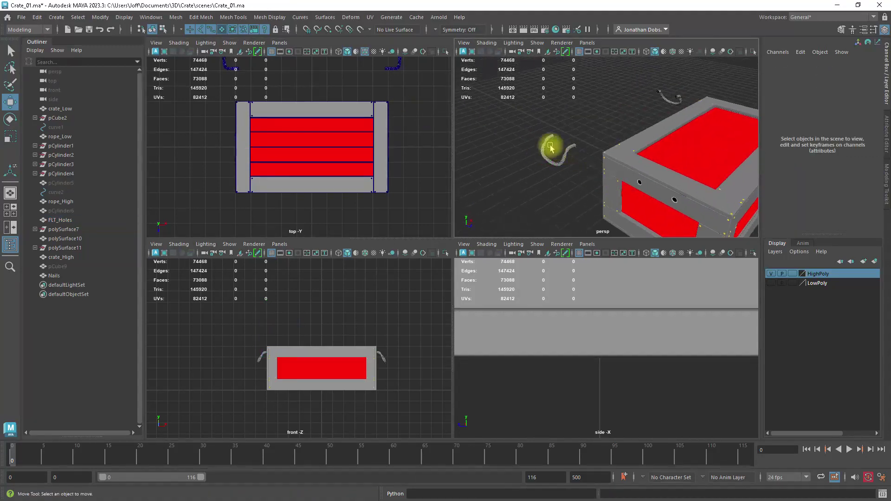
pyautogui.scroll(5, 550, 147)
pyautogui.click(571, 148)
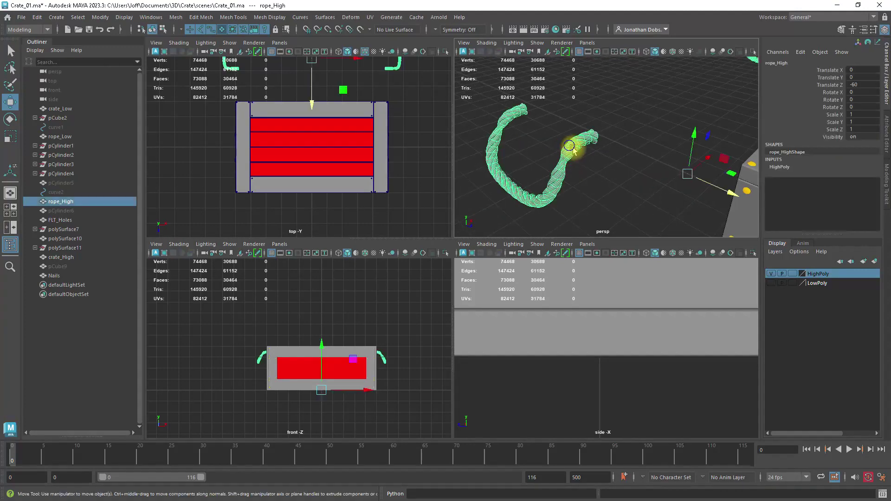
pyautogui.scroll(3, 591, 168)
pyautogui.keyDown('alt'); pyautogui.moveTo(533, 164); pyautogui.dragTo(560, 146, button='middle'); pyautogui.keyUp('alt')
pyautogui.scroll(-8, 536, 146)
pyautogui.keyDown('alt'); pyautogui.moveTo(608, 174); pyautogui.dragTo(598, 172, button='middle'); pyautogui.keyUp('alt')
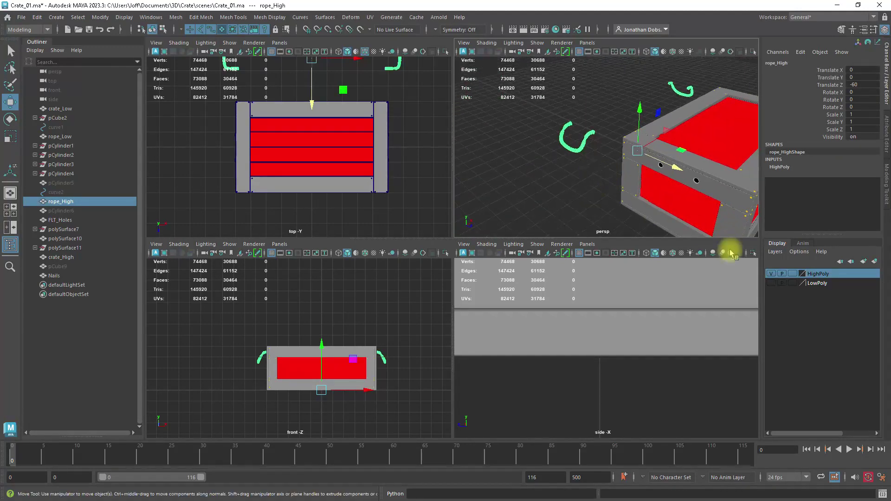
# Hide the HighPoly layer, show the LowPoly layer, and frame the low-poly rope handles.
pyautogui.click(770, 273)
pyautogui.click(770, 283)
pyautogui.scroll(4, 617, 169)
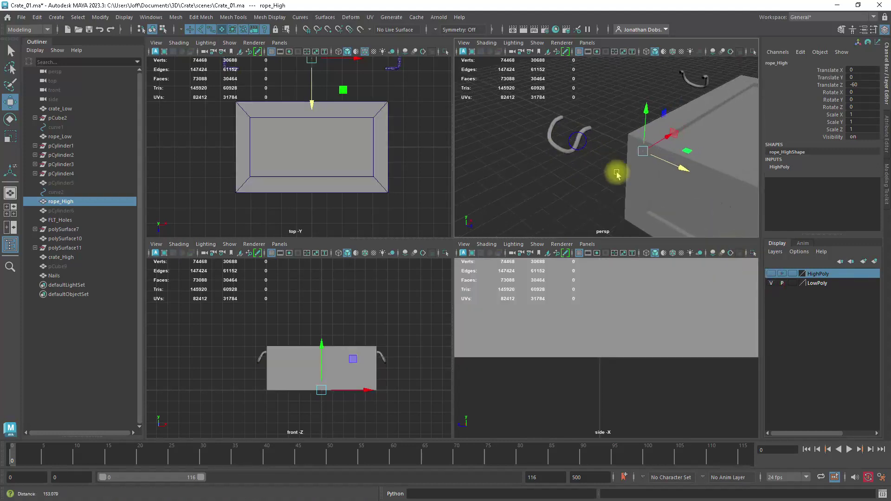
pyautogui.click(556, 138)
pyautogui.press('f')
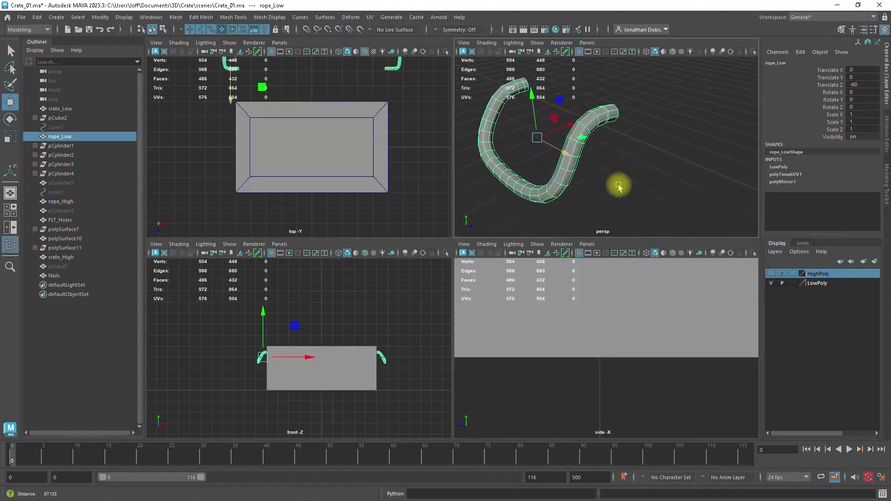
pyautogui.scroll(-2, 593, 177)
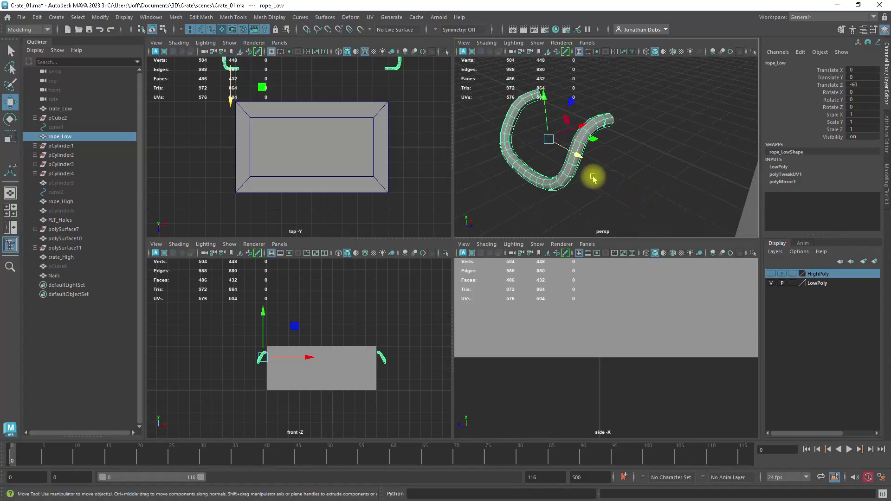
# Apply Soften Edge to all faces of the low-poly rope handles and return to object selection.
pyautogui.rightClick(564, 171)
pyautogui.click(563, 191)
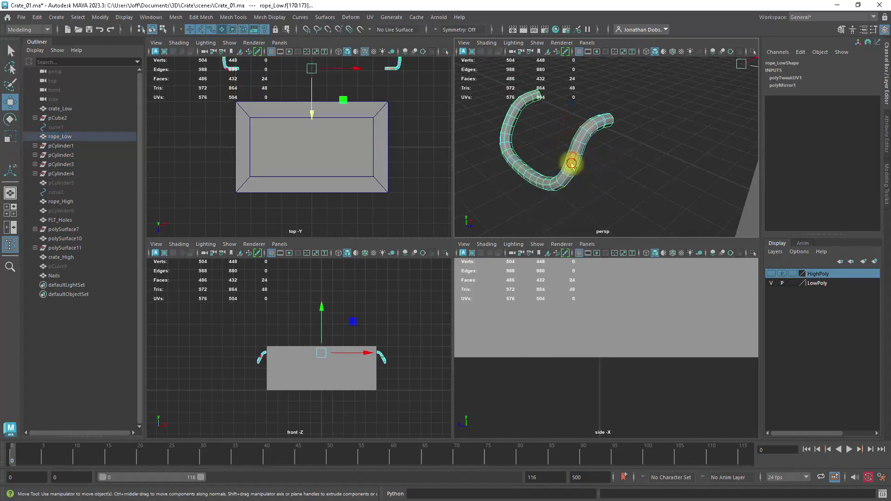
pyautogui.moveTo(572, 159); pyautogui.dragTo(694, 129)
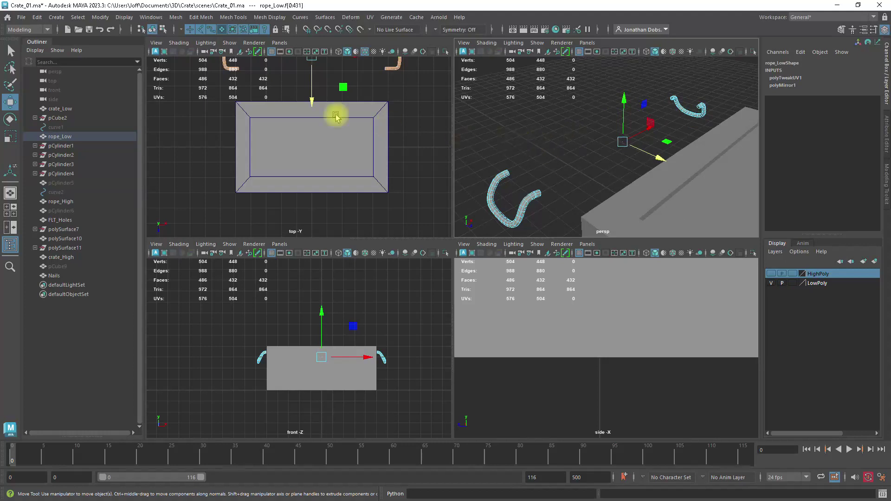
pyautogui.click(263, 17)
pyautogui.click(296, 101)
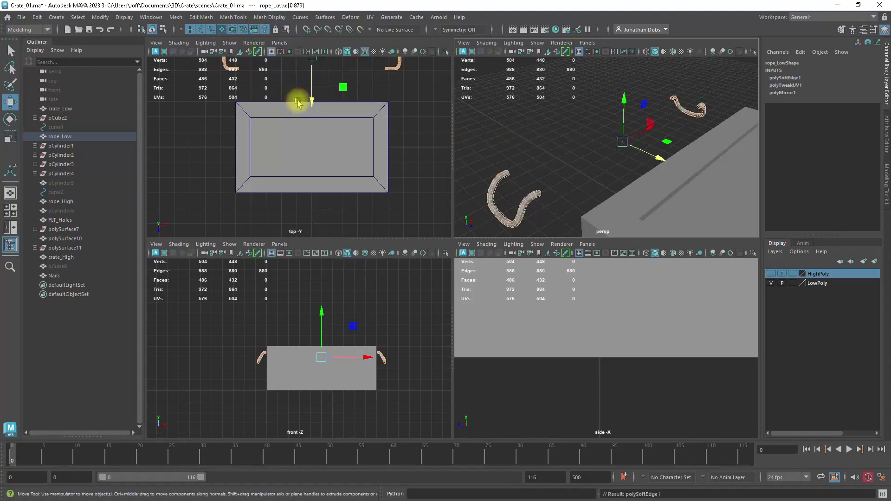
pyautogui.keyDown('alt'); pyautogui.moveTo(519, 135); pyautogui.dragTo(615, 135); pyautogui.keyUp('alt')
pyautogui.keyDown('alt'); pyautogui.moveTo(487, 206); pyautogui.dragTo(627, 158); pyautogui.keyUp('alt')
pyautogui.moveTo(627, 158); pyautogui.dragTo(623, 125, button='right')
pyautogui.click(624, 122)
pyautogui.keyDown('alt'); pyautogui.moveTo(642, 136); pyautogui.dragTo(651, 165); pyautogui.keyUp('alt')
# Export the low-poly crate and rope handles together as FBX, replacing Crate_Low.fbx in the exports folder.
pyautogui.click(649, 167)
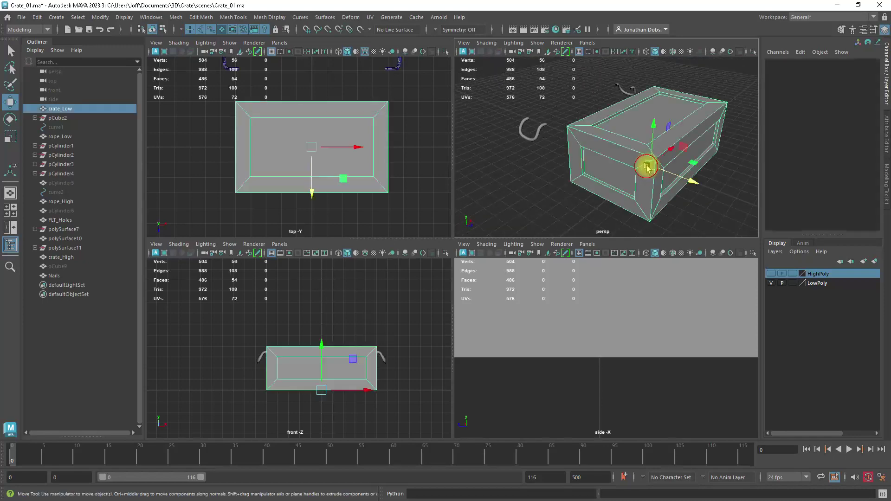
pyautogui.moveTo(619, 155)
pyautogui.keyDown('alt'); pyautogui.mouseDown(button='right')
pyautogui.moveTo(648, 175)
pyautogui.moveTo(626, 157)
pyautogui.mouseUp(button='right'); pyautogui.keyUp('alt')
pyautogui.keyDown('alt'); pyautogui.moveTo(624, 156); pyautogui.dragTo(596, 151, button='middle'); pyautogui.keyUp('alt')
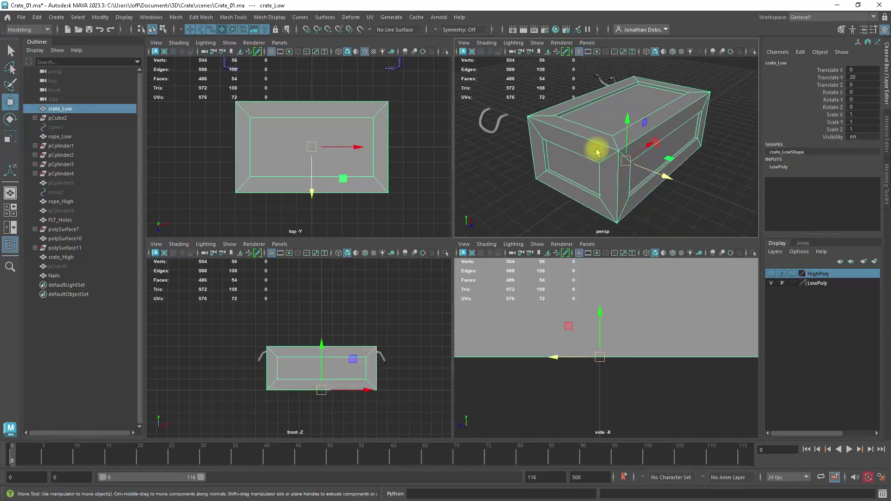
pyautogui.keyDown('alt'); pyautogui.moveTo(609, 163); pyautogui.dragTo(510, 194, button='right'); pyautogui.keyUp('alt')
pyautogui.moveTo(510, 194); pyautogui.dragTo(728, 88)
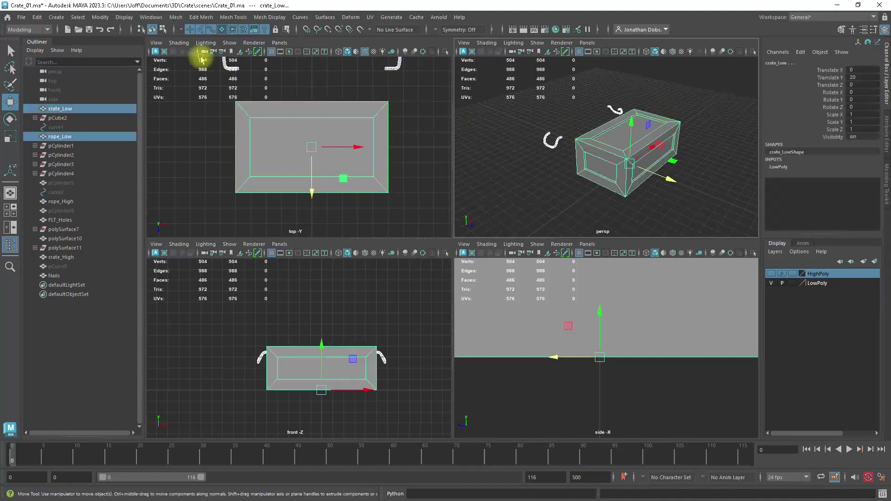
pyautogui.click(20, 18)
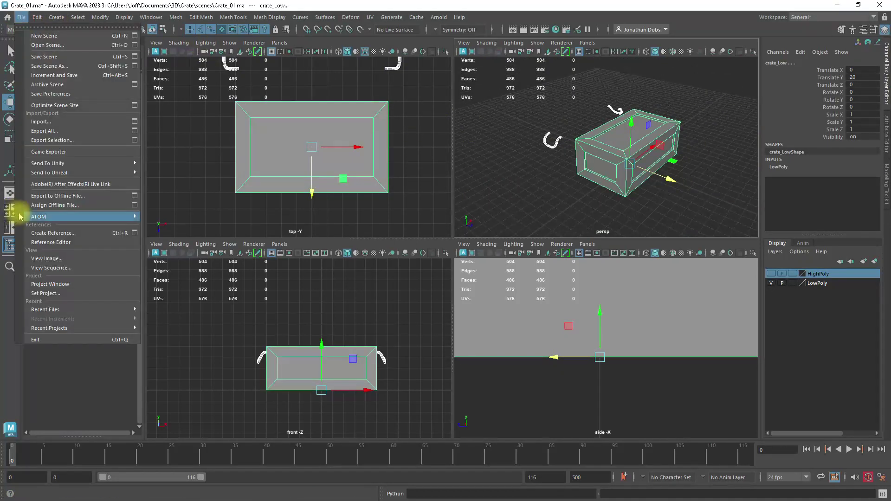
pyautogui.moveTo(60, 160)
pyautogui.click(56, 140)
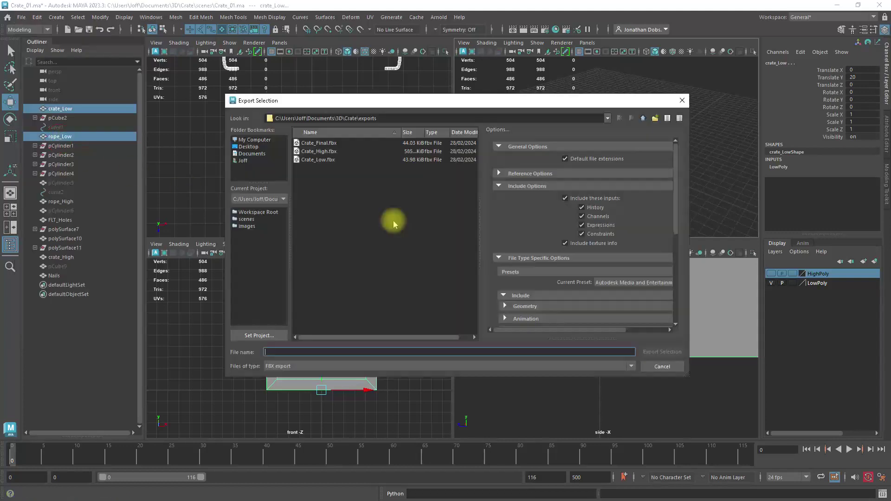
pyautogui.click(315, 159)
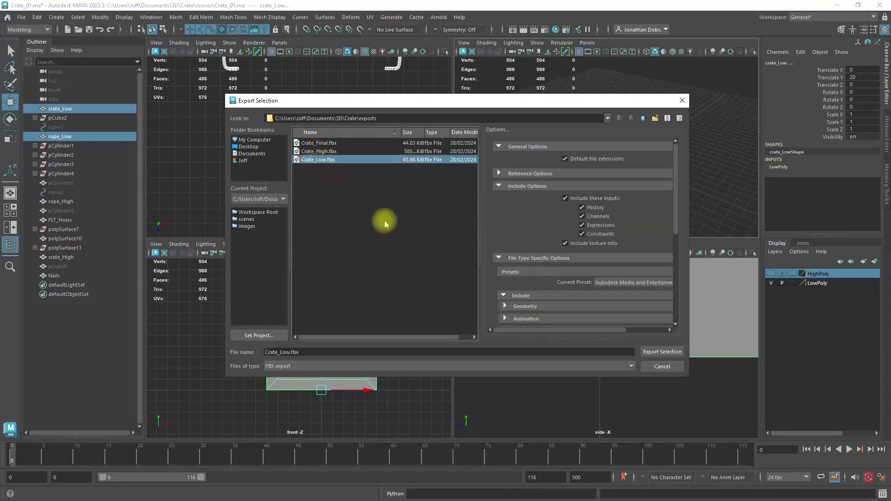
pyautogui.click(645, 352)
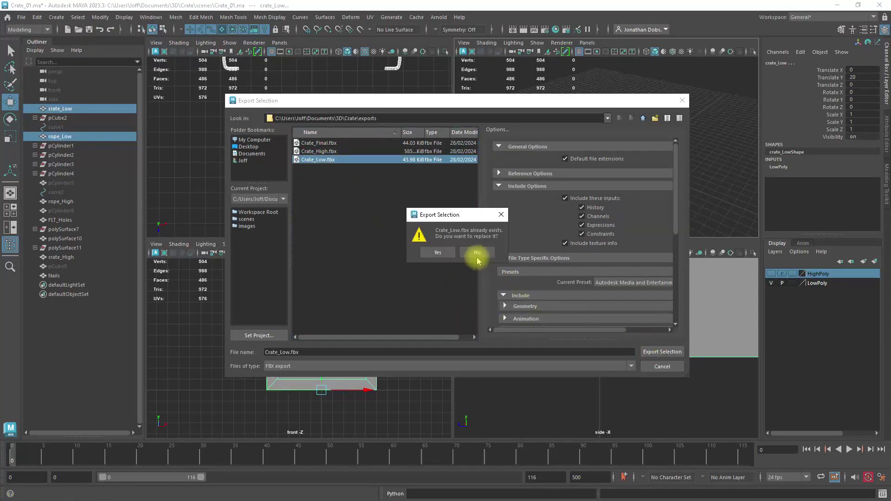
pyautogui.click(438, 253)
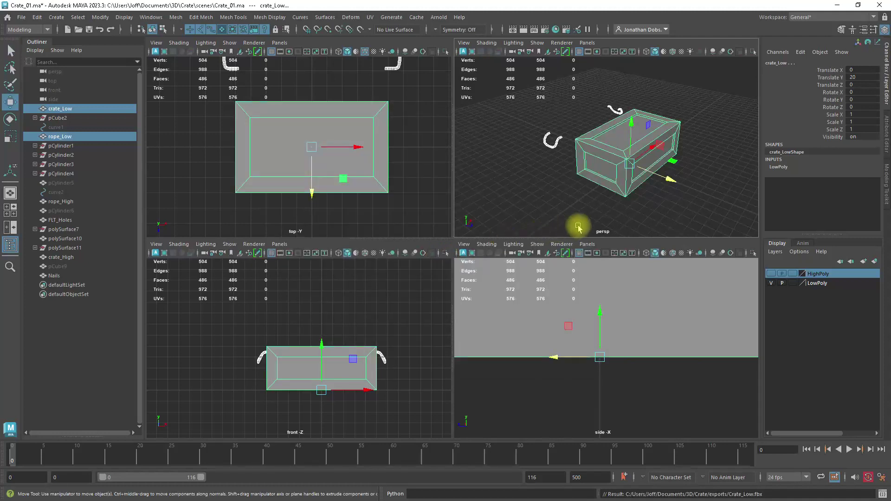
pyautogui.click(552, 157)
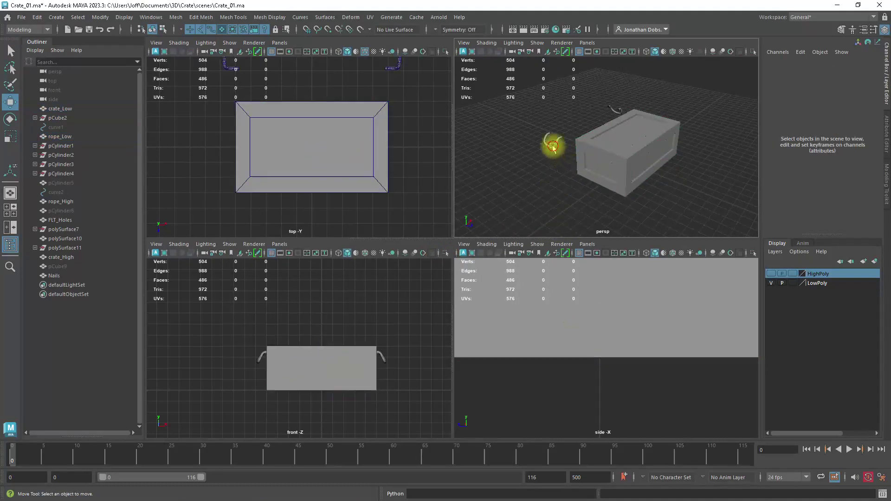
# Set Translate Z of the low-poly rope handles to 0 so they sit against the crate.
pyautogui.click(552, 145)
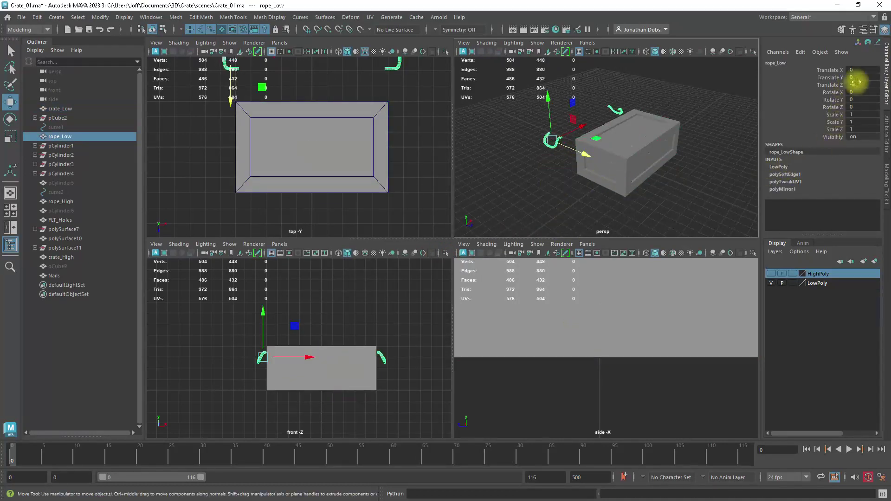
pyautogui.write('0')
pyautogui.press('Return')
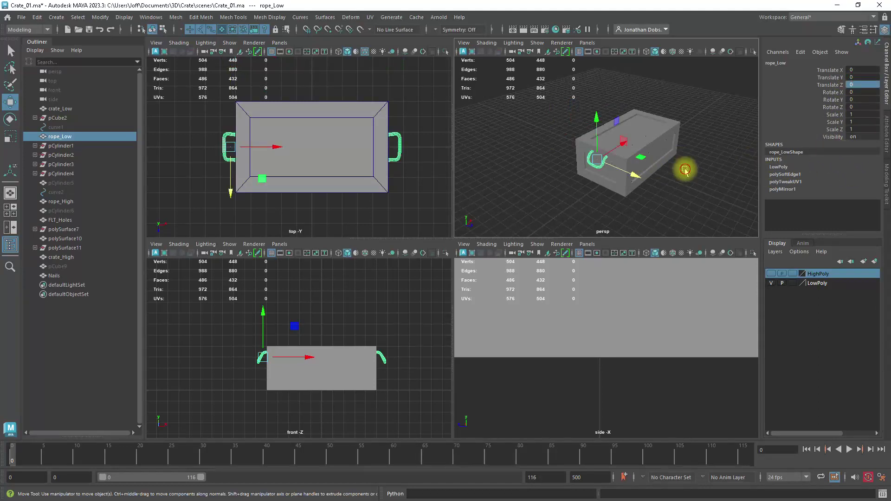
pyautogui.click(698, 174)
# Export the low-poly crate and rope handles together as FBX, replacing Crate_Final.fbx in the exports folder.
pyautogui.keyDown('alt'); pyautogui.moveTo(721, 193); pyautogui.dragTo(664, 190, button='right'); pyautogui.keyUp('alt')
pyautogui.moveTo(560, 192); pyautogui.dragTo(637, 139)
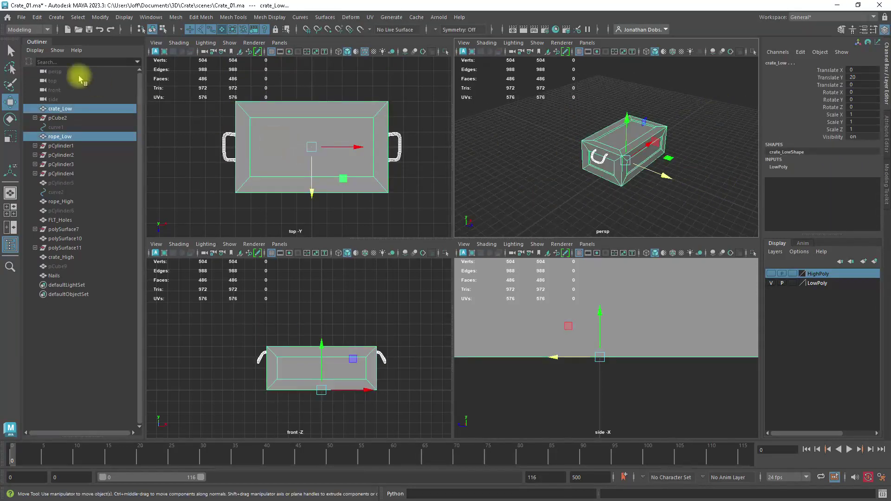
pyautogui.click(23, 19)
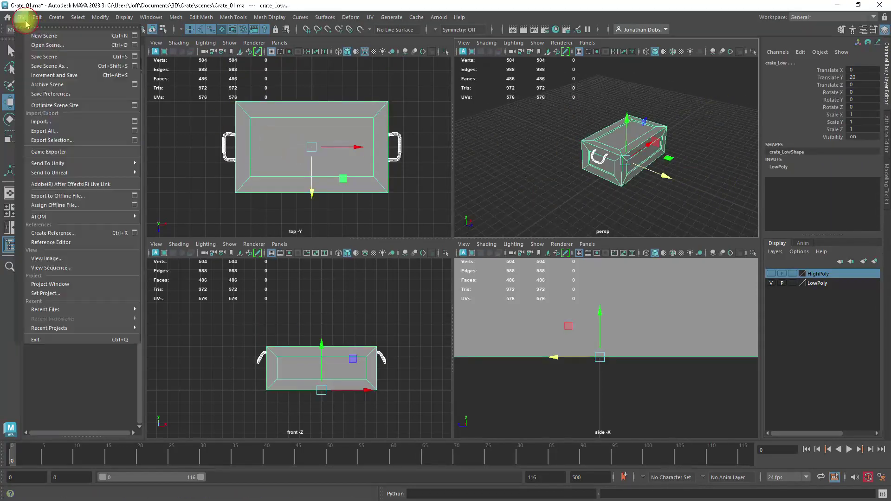
pyautogui.click(58, 140)
pyautogui.click(317, 142)
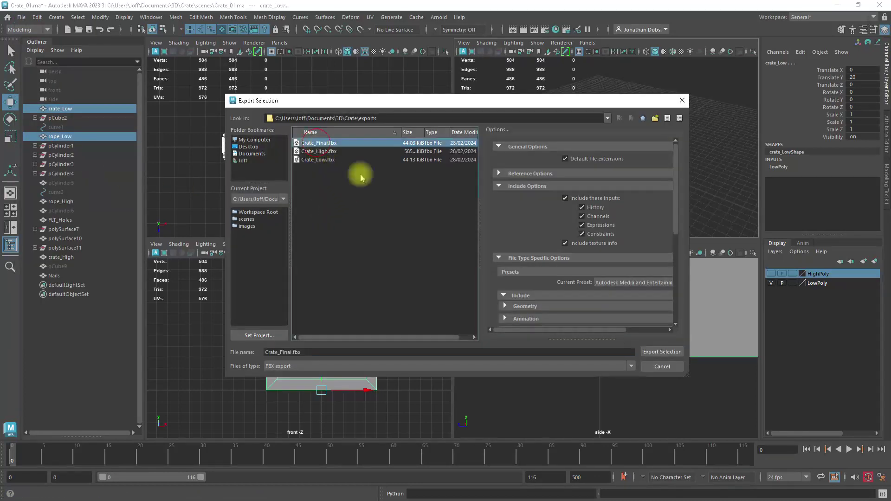
pyautogui.click(662, 352)
pyautogui.click(454, 255)
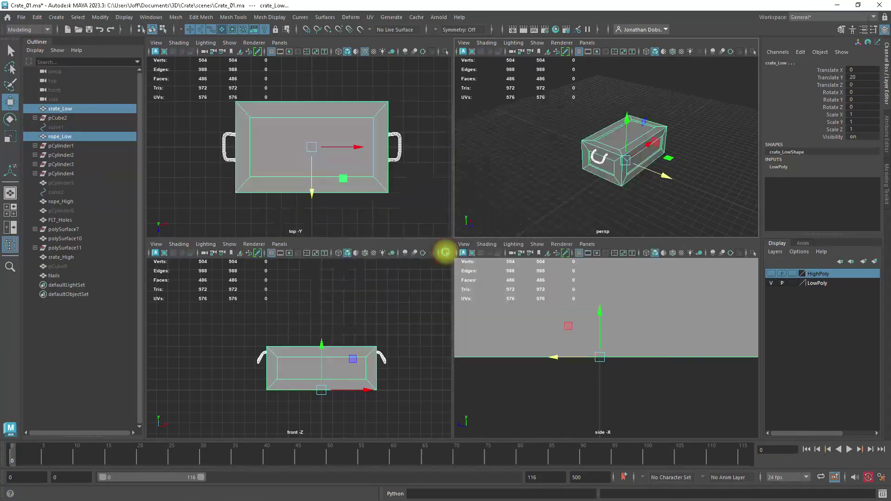
# Hide the LowPoly layer and show the HighPoly layer.
pyautogui.click(540, 149)
pyautogui.keyDown('alt'); pyautogui.moveTo(540, 149); pyautogui.dragTo(633, 190, button='right'); pyautogui.keyUp('alt')
pyautogui.keyDown('alt'); pyautogui.moveTo(638, 197); pyautogui.dragTo(650, 198); pyautogui.keyUp('alt')
pyautogui.keyDown('alt'); pyautogui.moveTo(650, 198); pyautogui.dragTo(639, 189, button='right'); pyautogui.keyUp('alt')
pyautogui.keyDown('alt'); pyautogui.moveTo(639, 189); pyautogui.dragTo(633, 184); pyautogui.keyUp('alt')
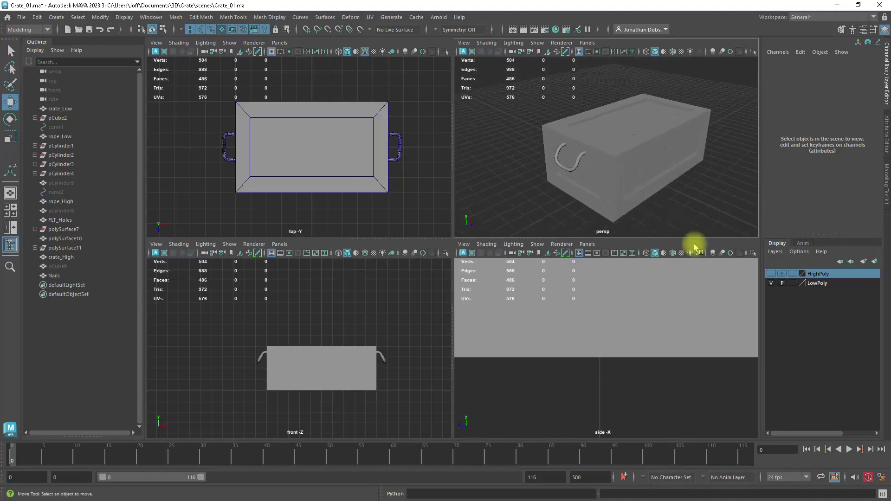
pyautogui.click(770, 283)
pyautogui.click(771, 274)
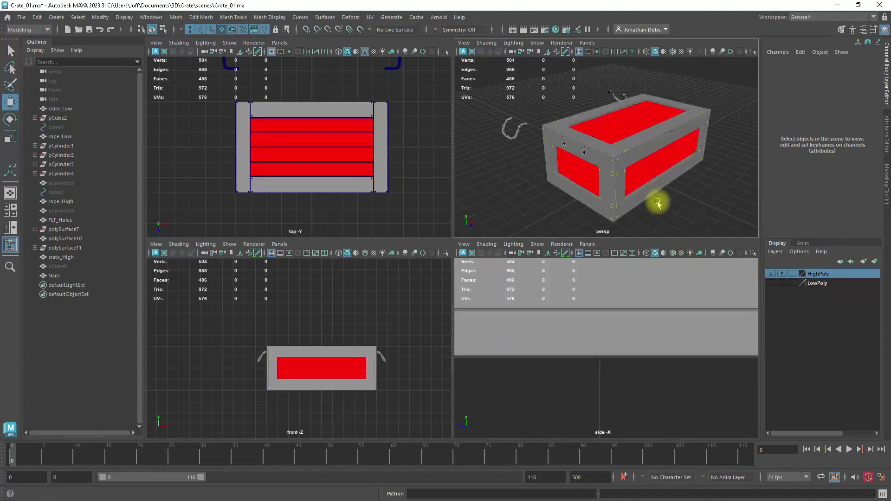
# Select the high-poly rope handles and compare their geometry with smooth mesh preview off and on.
pyautogui.keyDown('alt'); pyautogui.moveTo(548, 136); pyautogui.dragTo(497, 124); pyautogui.keyUp('alt')
pyautogui.click(497, 124)
pyautogui.keyDown('alt'); pyautogui.moveTo(497, 125); pyautogui.dragTo(667, 213, button='right'); pyautogui.keyUp('alt')
pyautogui.press('1')
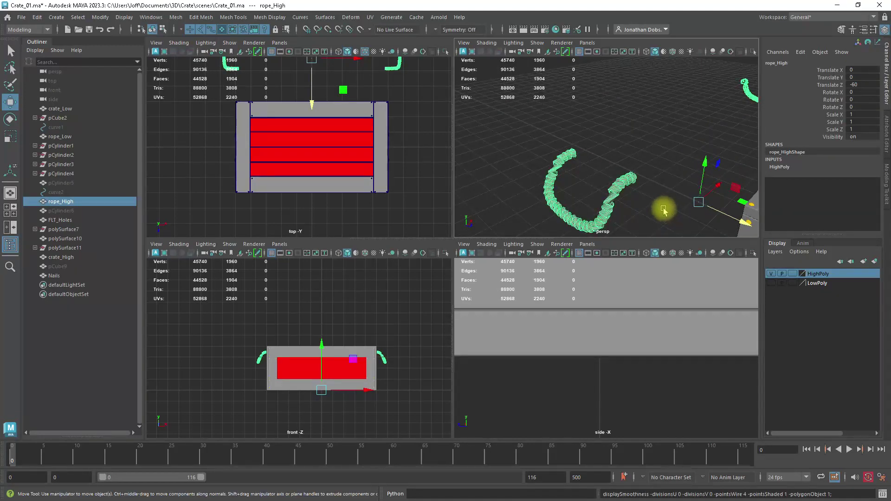
pyautogui.press('3')
pyautogui.click(642, 192)
pyautogui.keyDown('alt'); pyautogui.moveTo(622, 185); pyautogui.dragTo(655, 188, button='right'); pyautogui.keyUp('alt')
pyautogui.keyDown('alt'); pyautogui.moveTo(654, 189); pyautogui.dragTo(683, 189); pyautogui.keyUp('alt')
pyautogui.click(628, 187)
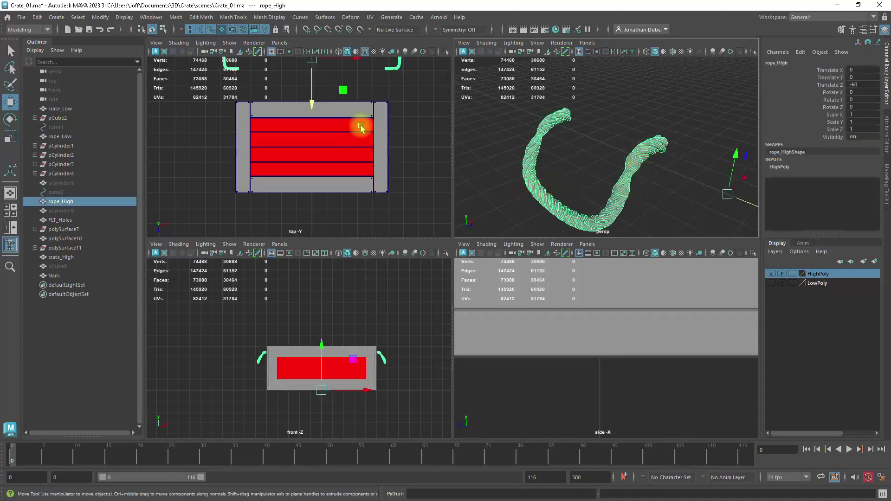
# Apply mesh Smooth to the high-poly rope handles, reduce its divisions by one level, and deselect them.
pyautogui.click(173, 17)
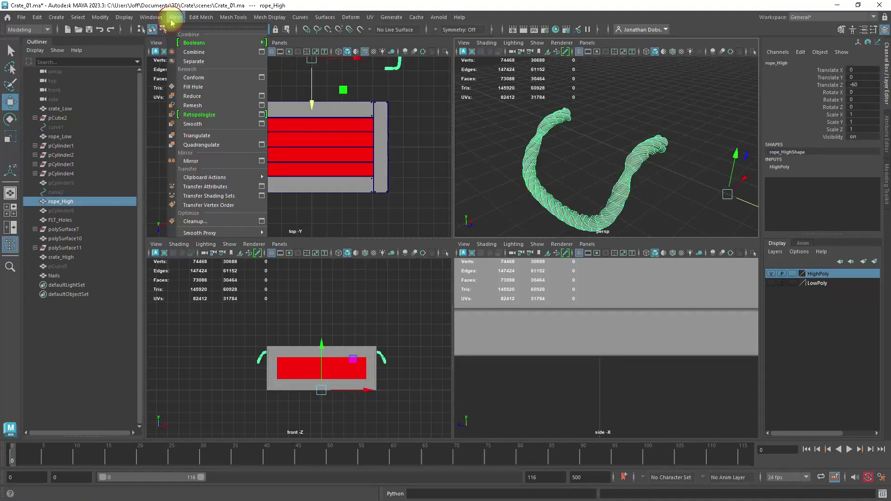
pyautogui.click(204, 124)
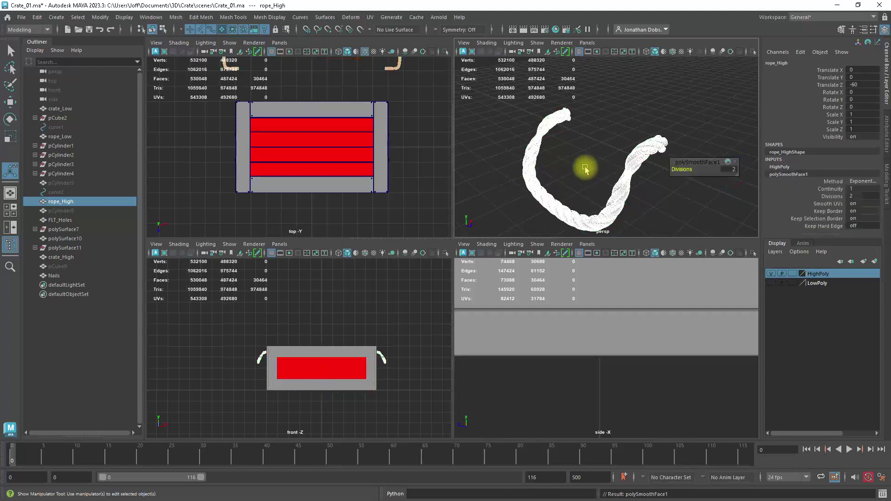
pyautogui.keyDown('alt'); pyautogui.moveTo(675, 203); pyautogui.dragTo(672, 200, button='right'); pyautogui.keyUp('alt')
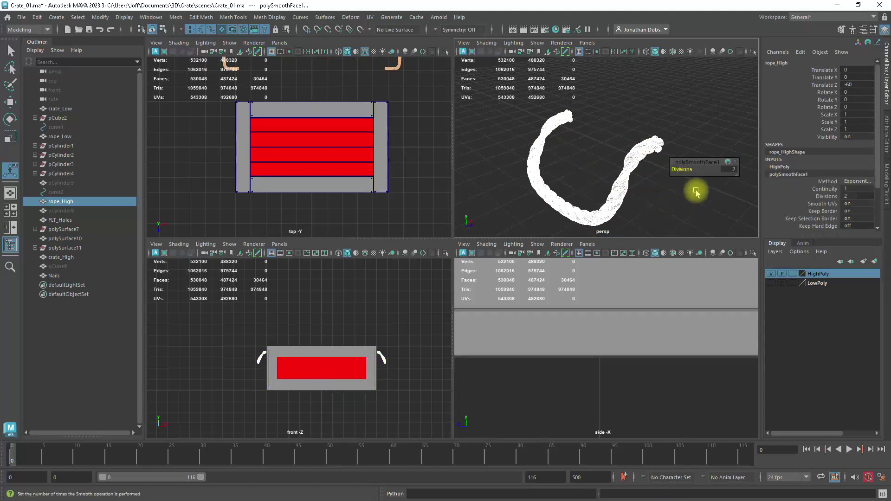
pyautogui.click(734, 170)
pyautogui.click(684, 134)
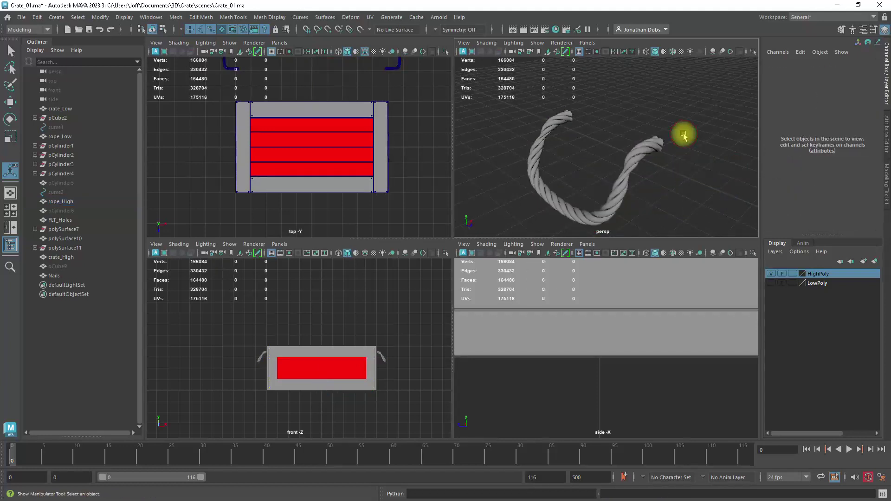
# Return to object selection and inspect the smoothed high-poly rope handles up close and beside the crate.
pyautogui.click(630, 172)
pyautogui.keyDown('alt'); pyautogui.moveTo(659, 177); pyautogui.dragTo(624, 167, button='right'); pyautogui.keyUp('alt')
pyautogui.keyDown('alt'); pyautogui.moveTo(615, 169); pyautogui.dragTo(600, 179); pyautogui.keyUp('alt')
pyautogui.moveTo(589, 122); pyautogui.dragTo(625, 110, button='right')
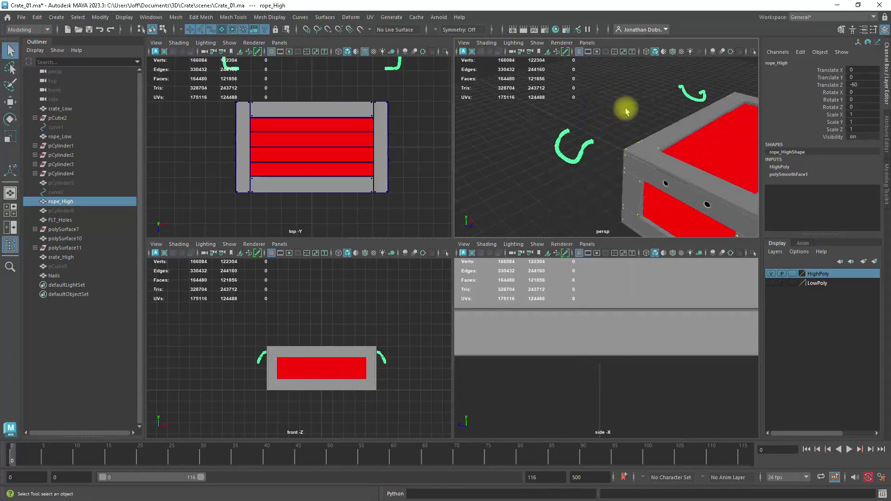
pyautogui.click(624, 110)
pyautogui.click(591, 147)
pyautogui.keyDown('alt'); pyautogui.moveTo(591, 149); pyautogui.dragTo(599, 145); pyautogui.keyUp('alt')
pyautogui.keyDown('alt'); pyautogui.moveTo(627, 163); pyautogui.dragTo(582, 158, button='right'); pyautogui.keyUp('alt')
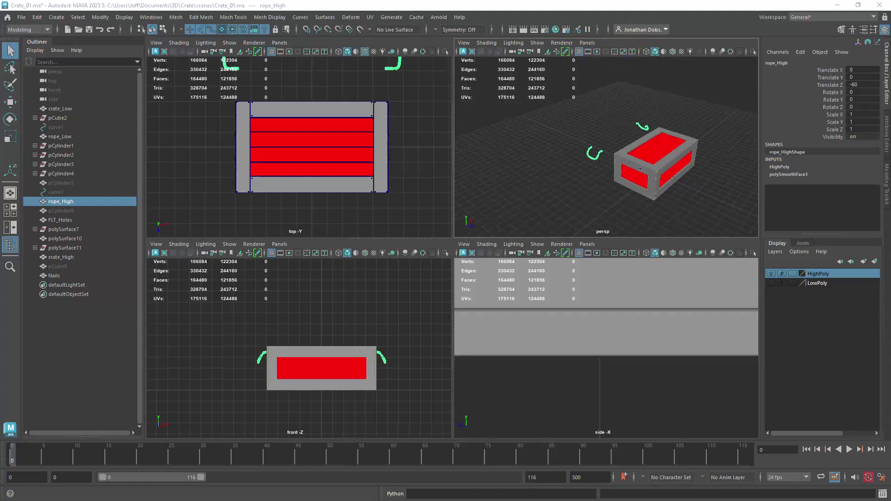
pyautogui.click(567, 149)
pyautogui.keyDown('alt'); pyautogui.moveTo(576, 157); pyautogui.dragTo(587, 166); pyautogui.keyUp('alt')
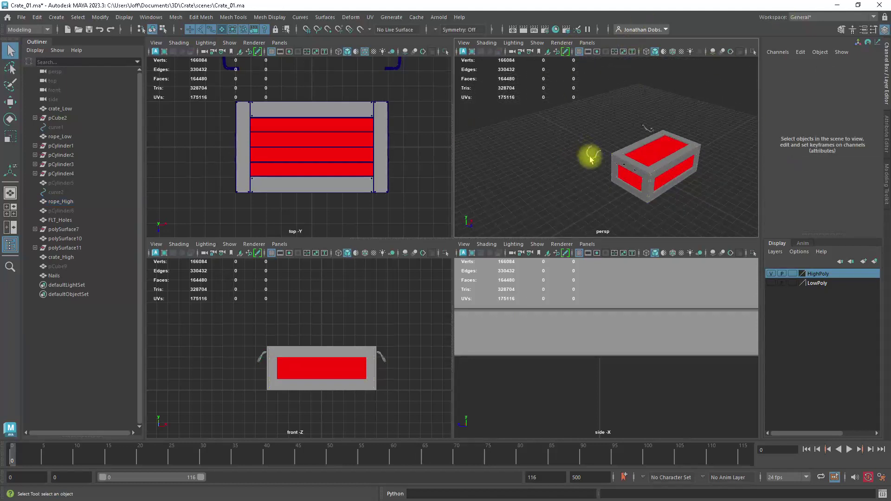
pyautogui.click(590, 159)
pyautogui.keyDown('alt'); pyautogui.moveTo(591, 169); pyautogui.dragTo(581, 186, button='right'); pyautogui.keyUp('alt')
pyautogui.keyDown('alt'); pyautogui.moveTo(582, 185); pyautogui.dragTo(612, 189); pyautogui.keyUp('alt')
pyautogui.keyDown('alt'); pyautogui.moveTo(614, 189); pyautogui.dragTo(610, 185, button='middle'); pyautogui.keyUp('alt')
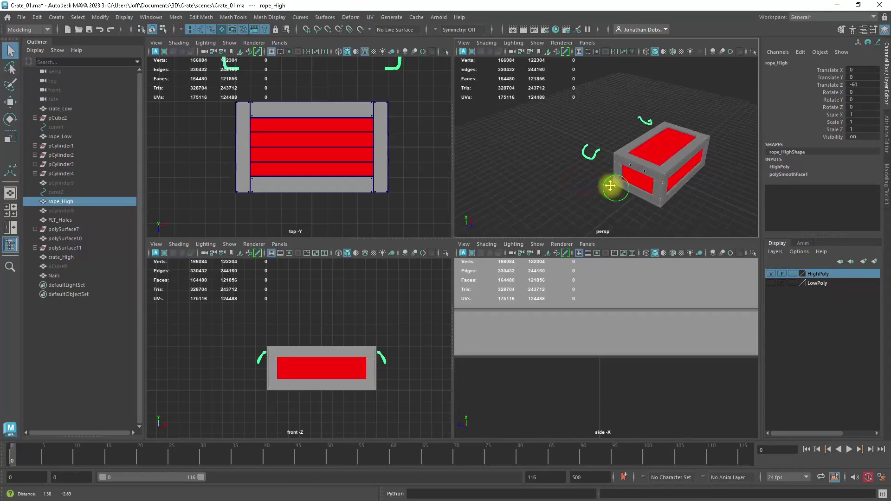
# Export all high-poly crate parts, nails, holes and rope handles as FBX, replacing Crate_High.fbx in the exports folder.
pyautogui.click(501, 201)
pyautogui.moveTo(501, 203); pyautogui.dragTo(744, 98)
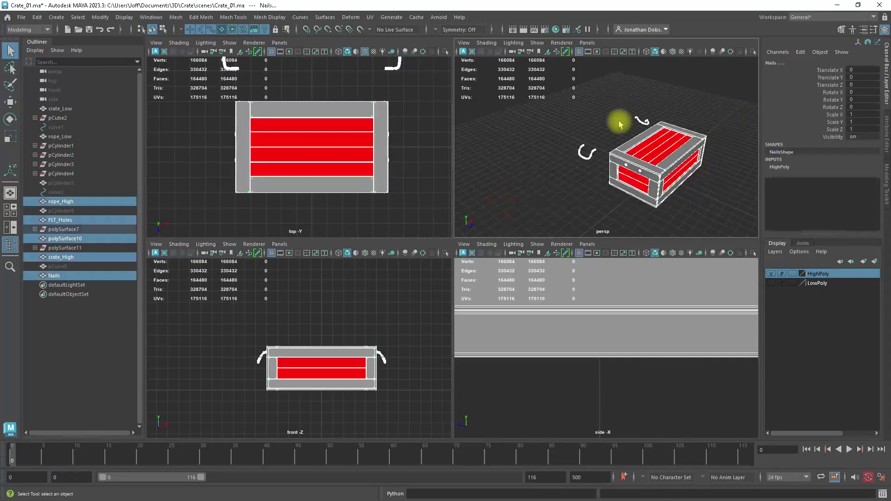
pyautogui.click(22, 18)
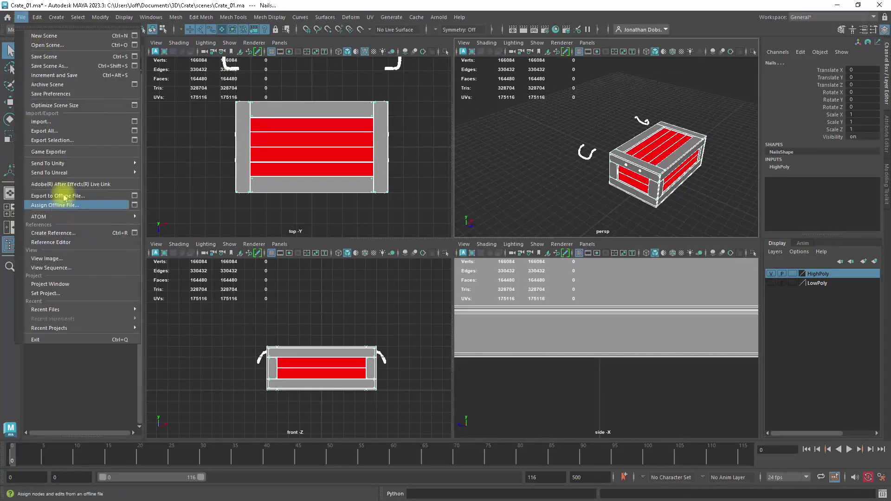
pyautogui.click(55, 141)
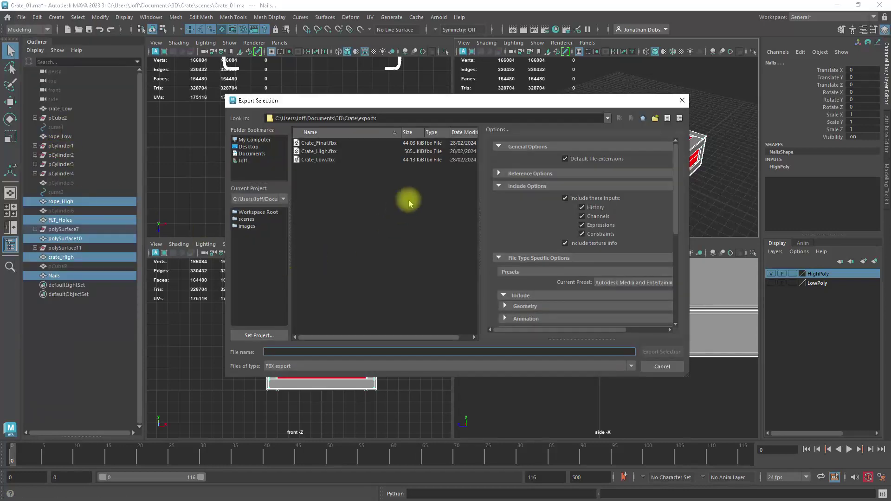
pyautogui.click(320, 152)
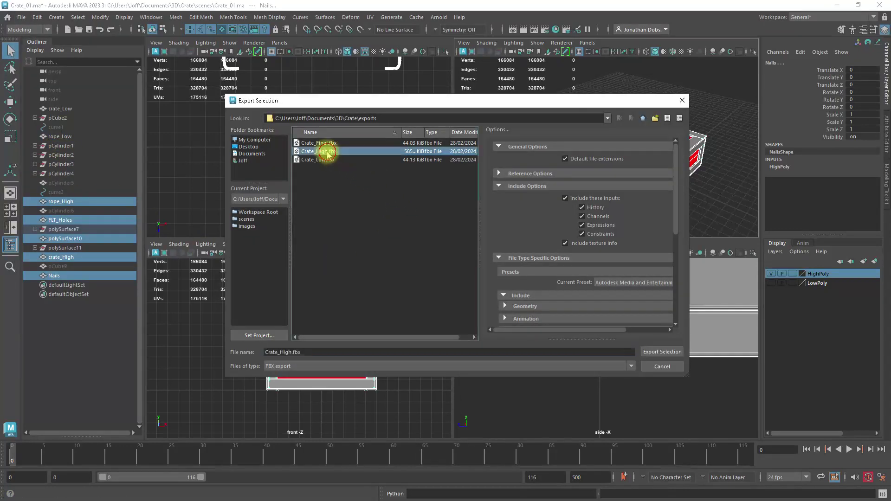
pyautogui.click(662, 352)
pyautogui.click(439, 253)
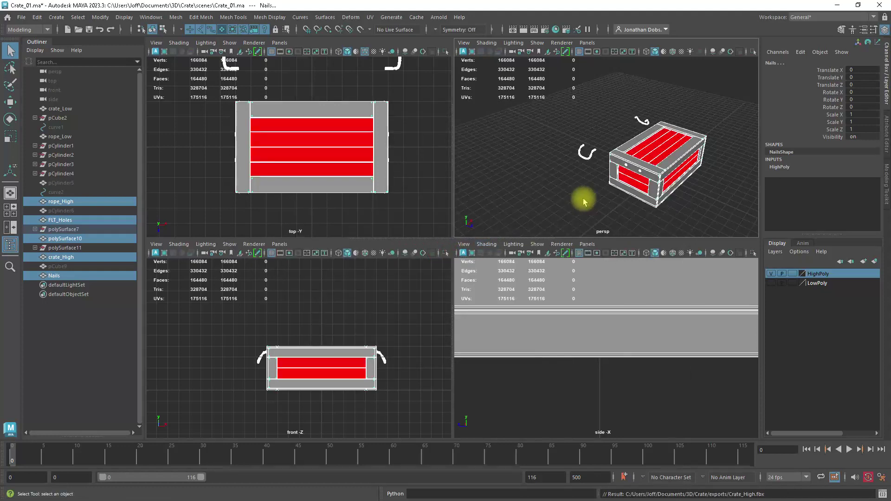
# Select the floating hole meshes on the high-poly crate's end and examine them with the surrounding details.
pyautogui.click(563, 149)
pyautogui.keyDown('alt'); pyautogui.moveTo(563, 149); pyautogui.dragTo(651, 207, button='right'); pyautogui.keyUp('alt')
pyautogui.keyDown('alt'); pyautogui.moveTo(651, 208); pyautogui.dragTo(656, 167); pyautogui.keyUp('alt')
pyautogui.keyDown('alt'); pyautogui.moveTo(583, 132); pyautogui.dragTo(620, 159, button='right'); pyautogui.keyUp('alt')
pyautogui.click(574, 133)
pyautogui.click(633, 160)
pyautogui.keyDown('alt'); pyautogui.moveTo(638, 167); pyautogui.dragTo(643, 163); pyautogui.keyUp('alt')
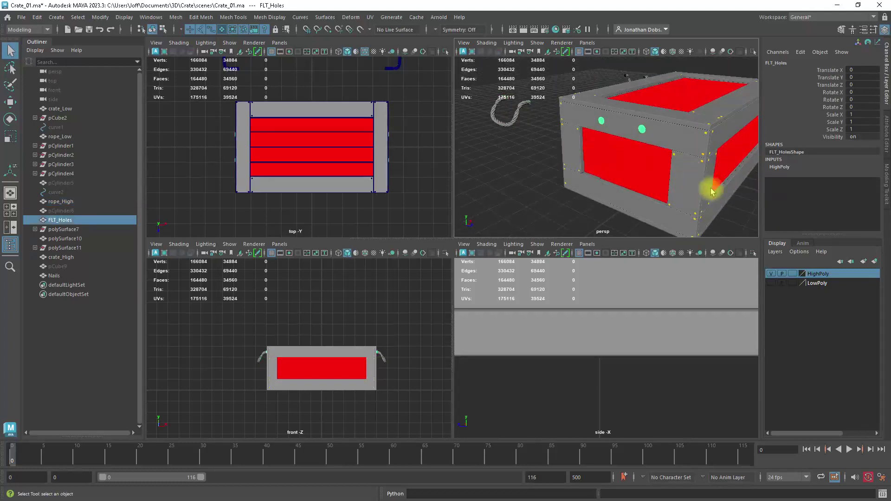
pyautogui.keyDown('alt'); pyautogui.moveTo(710, 188); pyautogui.dragTo(626, 207, button='right'); pyautogui.keyUp('alt')
pyautogui.click(625, 207)
pyautogui.keyDown('alt'); pyautogui.moveTo(639, 166); pyautogui.dragTo(620, 183); pyautogui.keyUp('alt')
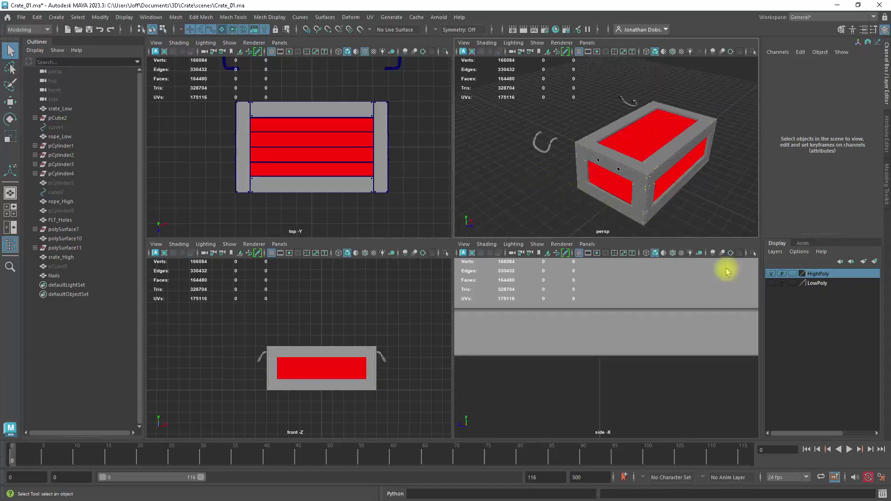
# Compare the LowPoly and HighPoly layers by toggling their visibility, leaving only HighPoly shown.
pyautogui.click(770, 273)
pyautogui.click(771, 283)
pyautogui.click(771, 274)
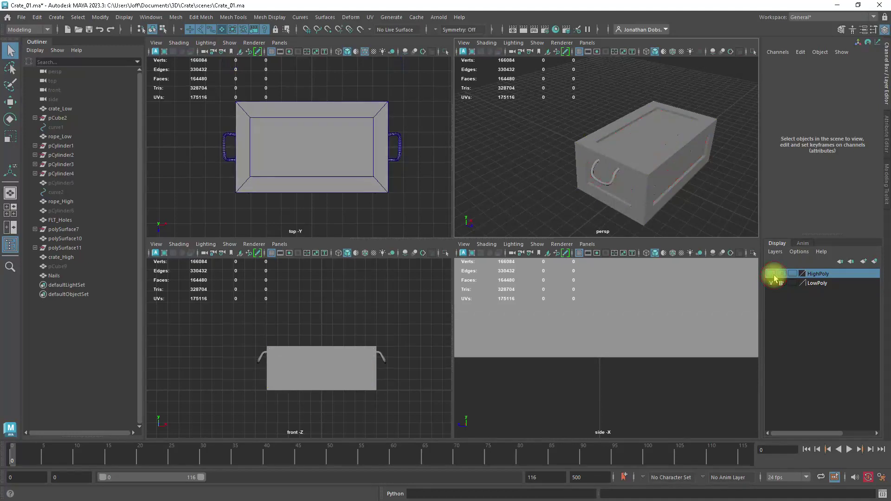
pyautogui.click(771, 273)
pyautogui.click(771, 283)
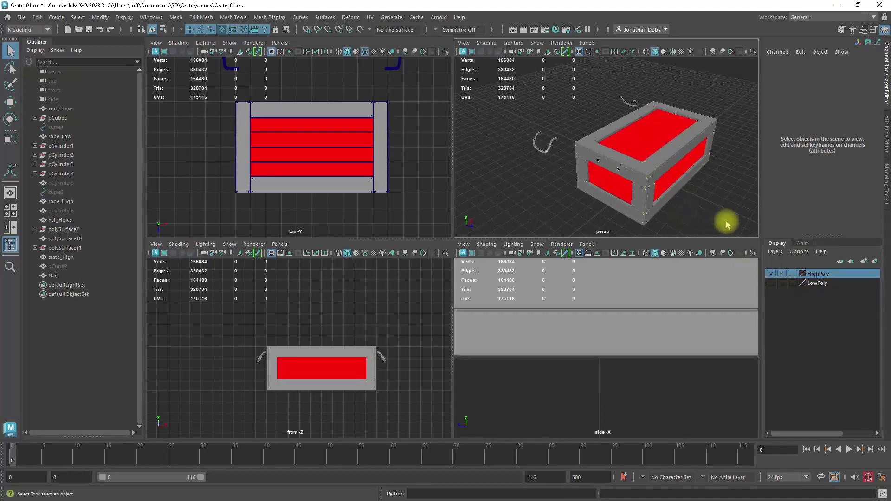
pyautogui.scroll(-3, 677, 194)
pyautogui.keyDown('alt'); pyautogui.moveTo(676, 193); pyautogui.dragTo(671, 192); pyautogui.keyUp('alt')
pyautogui.keyDown('alt'); pyautogui.moveTo(666, 190); pyautogui.dragTo(654, 189, button='middle'); pyautogui.keyUp('alt')
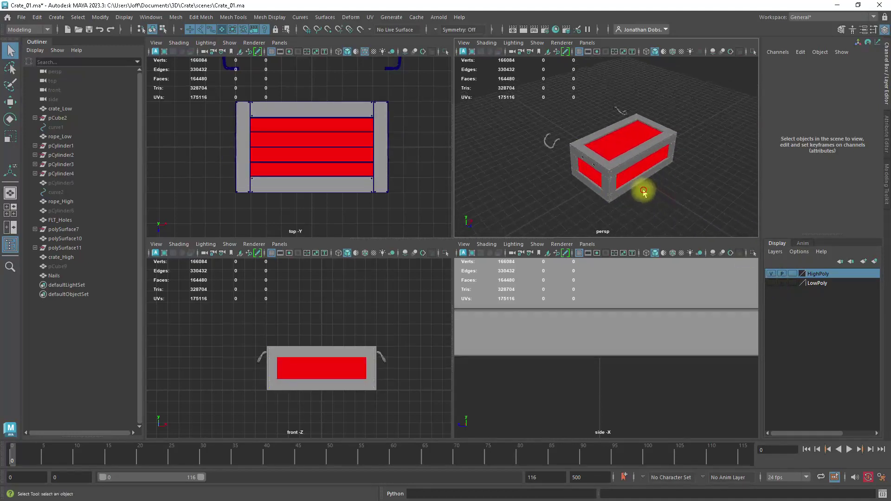
# Switch to Substance 3D Painter, reimport the project mesh, and check the crate and rope handles.
pyautogui.click(837, 5)
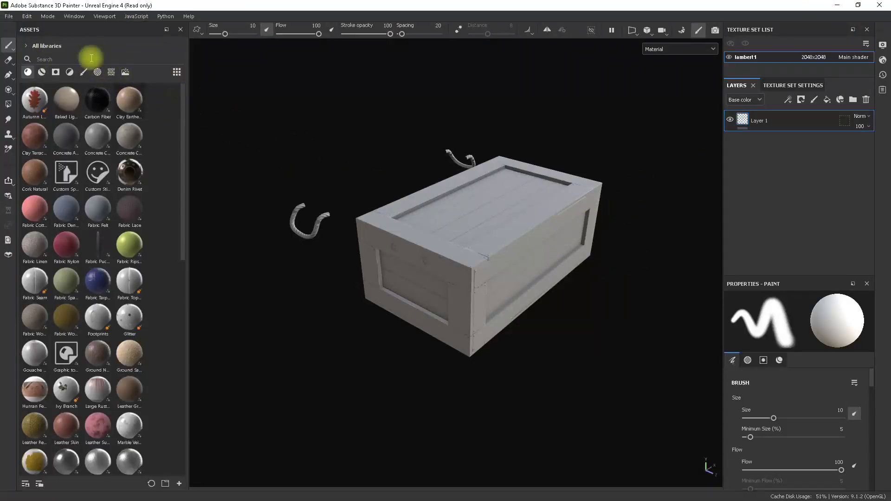
pyautogui.click(27, 17)
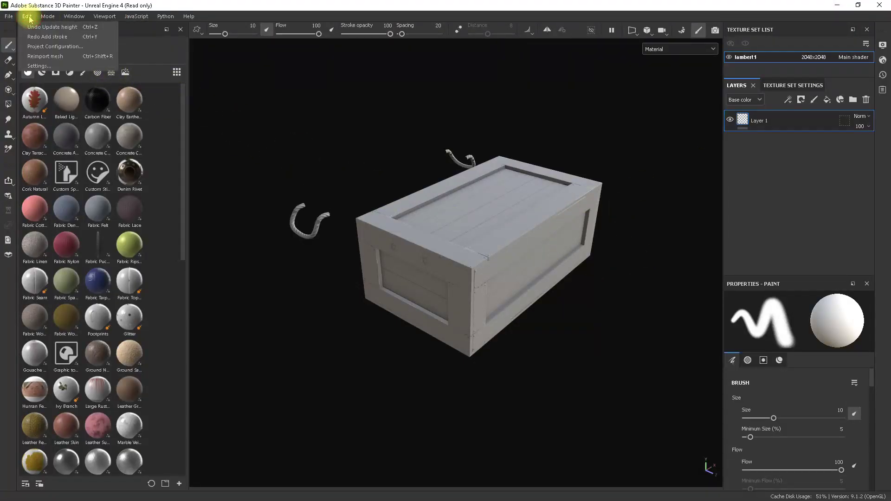
pyautogui.click(45, 56)
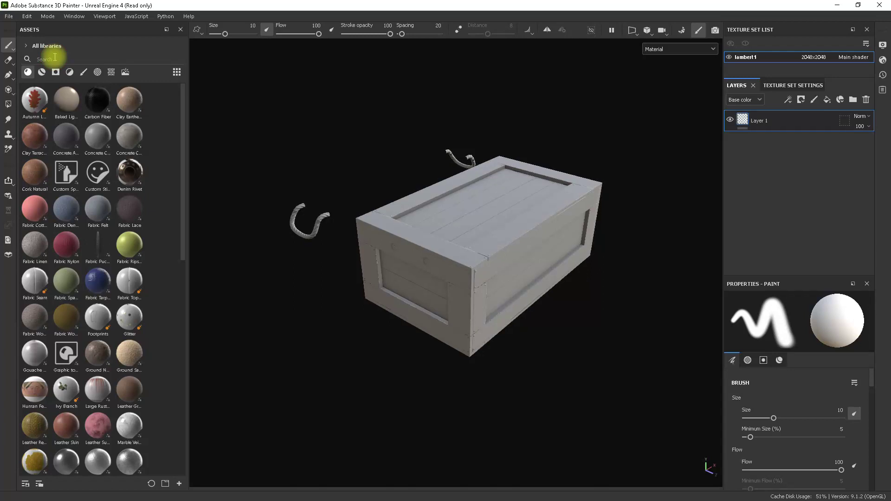
pyautogui.keyDown('alt'); pyautogui.moveTo(390, 258); pyautogui.dragTo(414, 258, button='middle'); pyautogui.keyUp('alt')
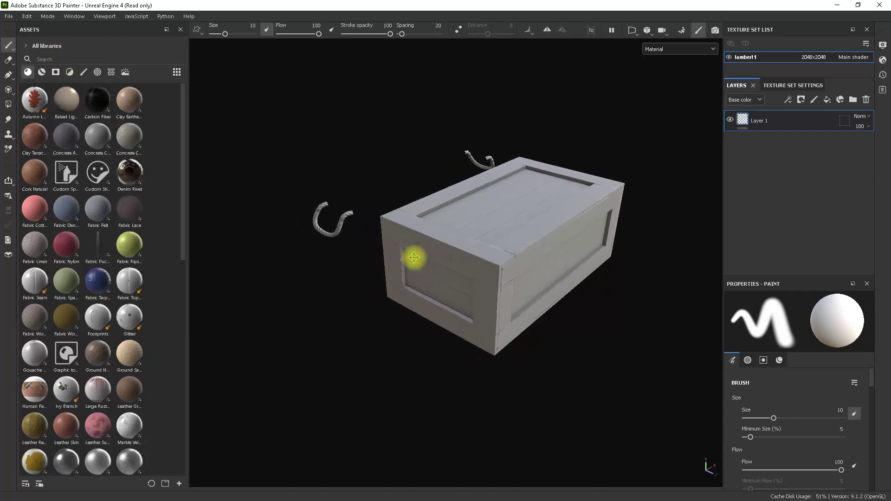
pyautogui.keyDown('alt'); pyautogui.moveTo(411, 255); pyautogui.dragTo(469, 266, button='right'); pyautogui.keyUp('alt')
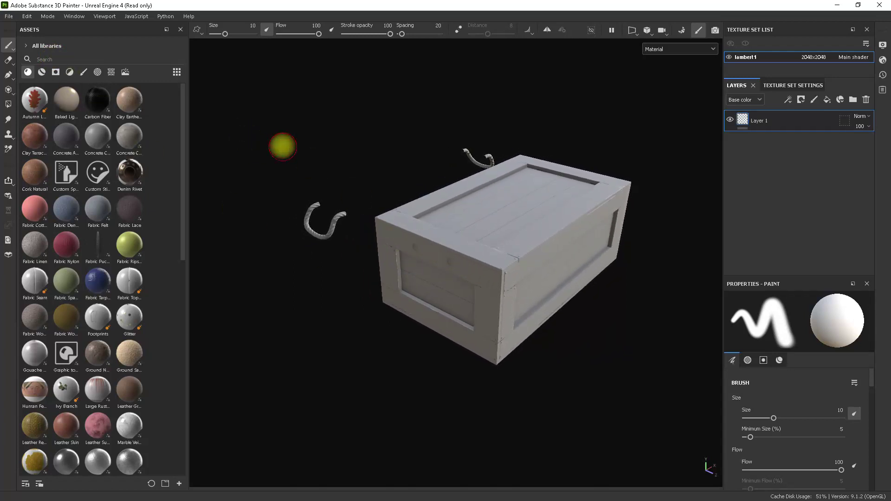
# Check which mesh file is assigned in the project configuration, and close it without making changes.
pyautogui.click(27, 16)
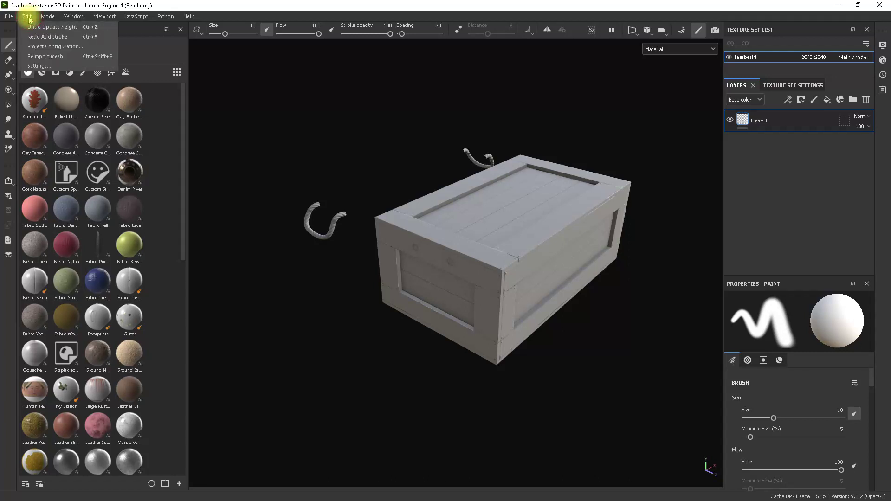
pyautogui.click(54, 46)
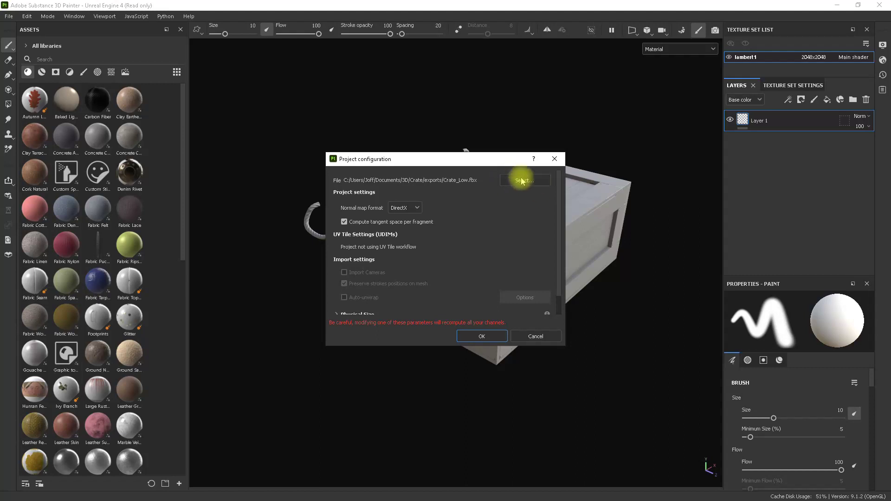
pyautogui.click(543, 335)
pyautogui.keyDown('alt'); pyautogui.moveTo(599, 276); pyautogui.dragTo(553, 297); pyautogui.keyUp('alt')
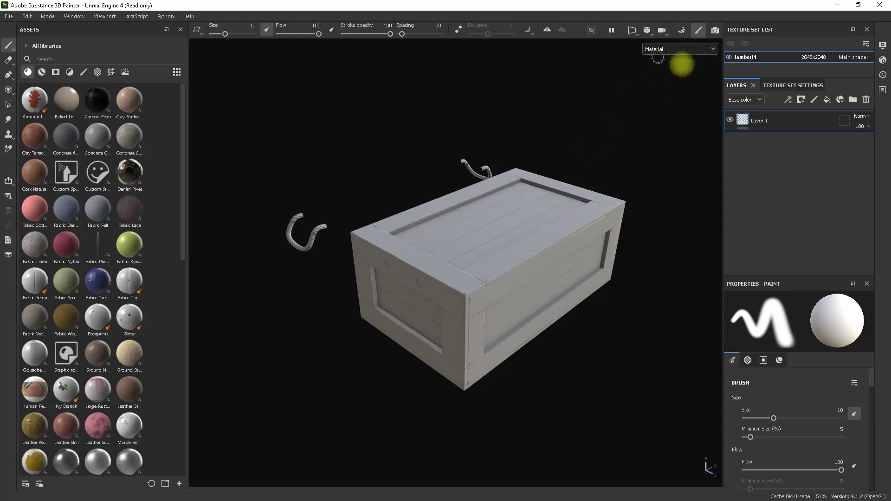
# Bake the selected mesh maps at 2048 using Crate_High.fbx as the high definition mesh, and return to painting mode.
pyautogui.click(681, 31)
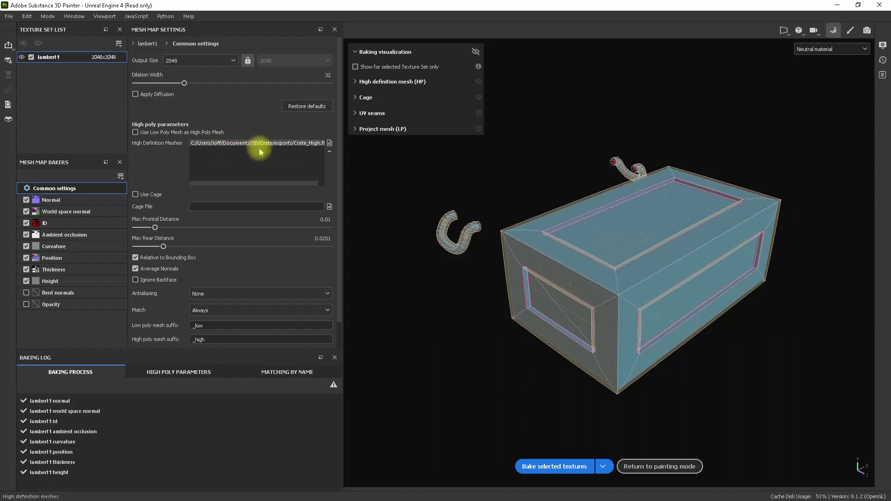
pyautogui.click(553, 459)
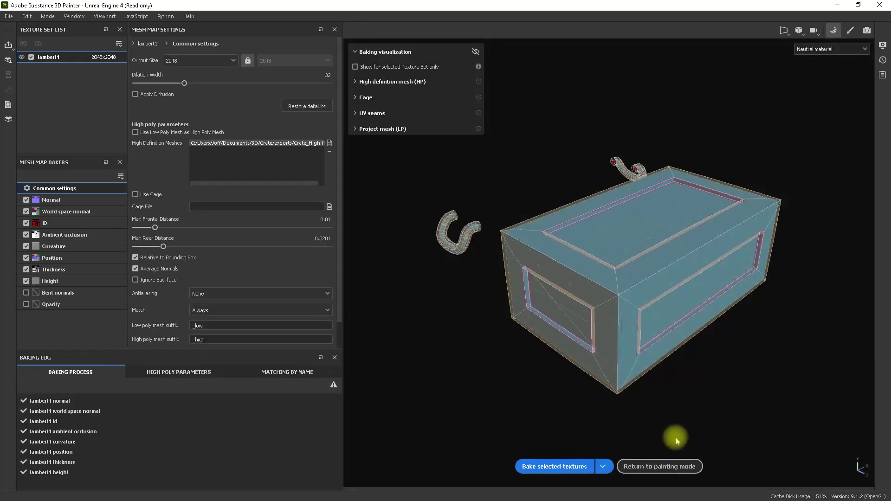
pyautogui.click(676, 464)
# Examine the baked rope handles, the rope holes on the crate's end, and the plank and nail details.
pyautogui.moveTo(424, 308)
pyautogui.keyDown('alt'); pyautogui.mouseDown()
pyautogui.moveTo(568, 369)
pyautogui.moveTo(599, 366)
pyautogui.moveTo(477, 318)
pyautogui.mouseUp(); pyautogui.keyUp('alt')
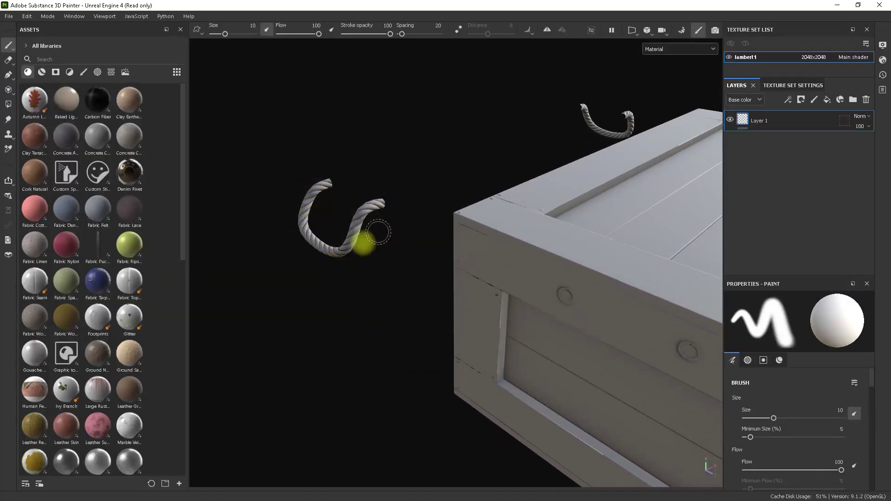
pyautogui.keyDown('alt'); pyautogui.moveTo(413, 346); pyautogui.dragTo(468, 241); pyautogui.keyUp('alt')
pyautogui.scroll(5, 467, 241)
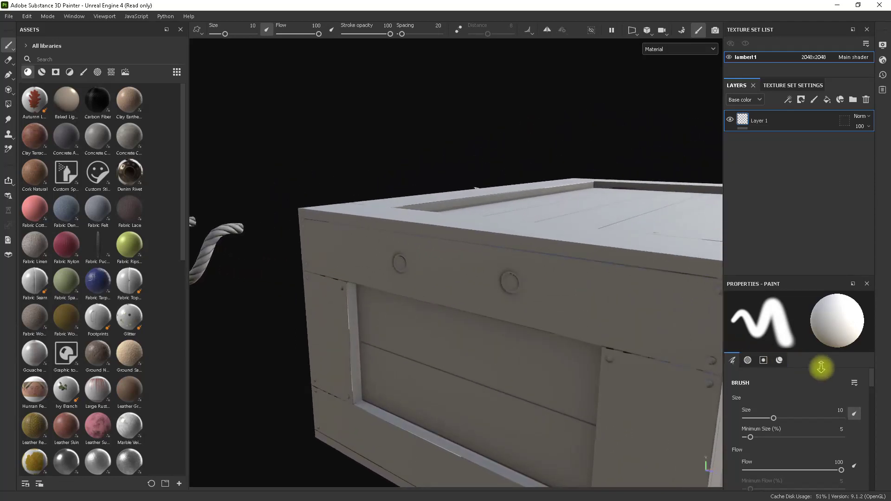
pyautogui.scroll(-5, 537, 288)
pyautogui.keyDown('alt'); pyautogui.moveTo(537, 288); pyautogui.dragTo(610, 322); pyautogui.keyUp('alt')
pyautogui.keyDown('alt'); pyautogui.moveTo(610, 322); pyautogui.dragTo(448, 257, button='middle'); pyautogui.keyUp('alt')
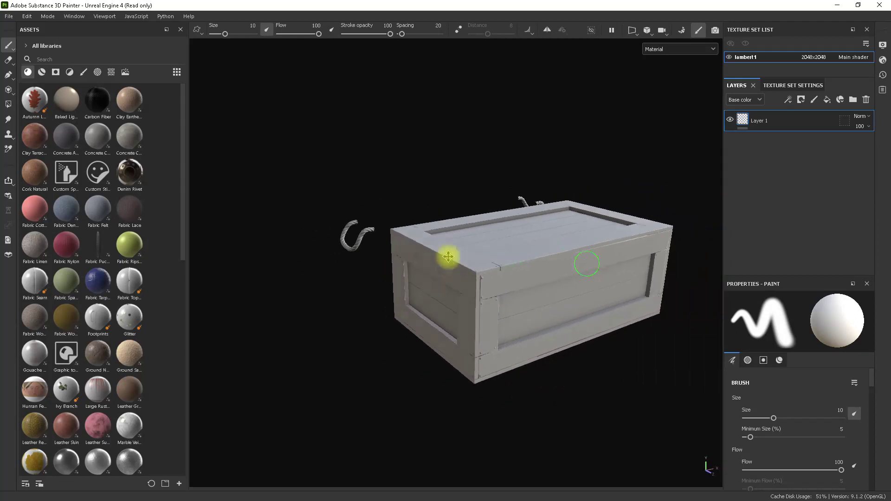
pyautogui.keyDown('alt'); pyautogui.moveTo(448, 256); pyautogui.dragTo(569, 311); pyautogui.keyUp('alt')
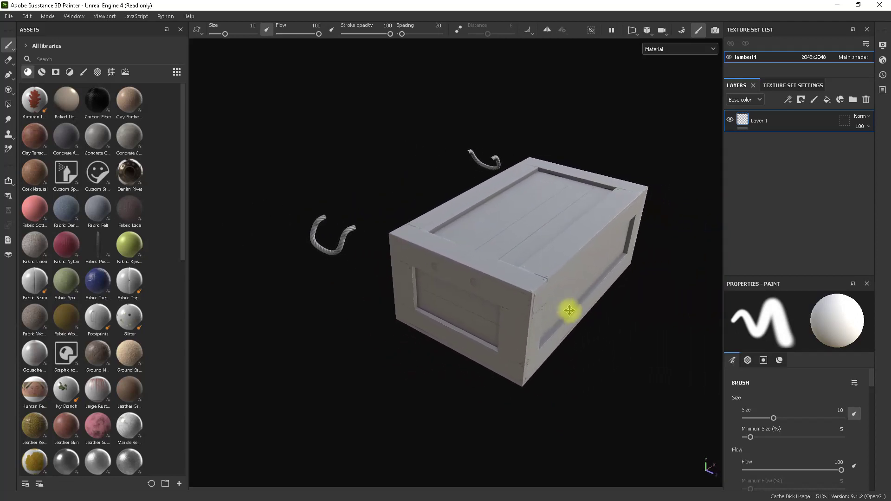
pyautogui.keyDown('alt'); pyautogui.moveTo(570, 311); pyautogui.dragTo(427, 246, button='middle'); pyautogui.keyUp('alt')
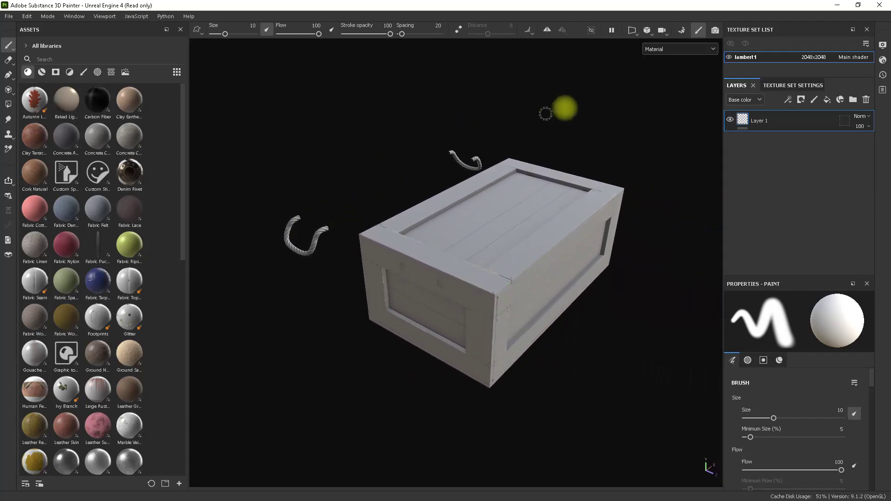
# Set the bake output size to 8192 and antialiasing to Supersampling 16x, and bake the selected mesh maps.
pyautogui.click(679, 31)
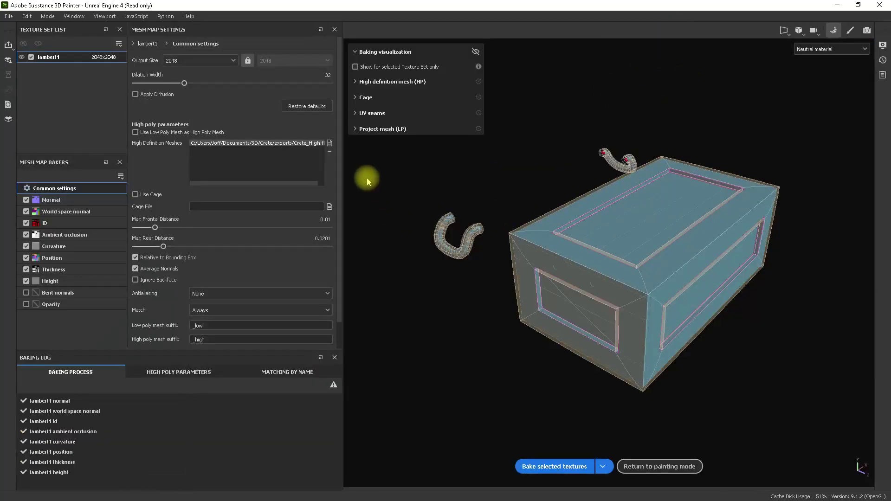
pyautogui.click(234, 59)
pyautogui.click(185, 145)
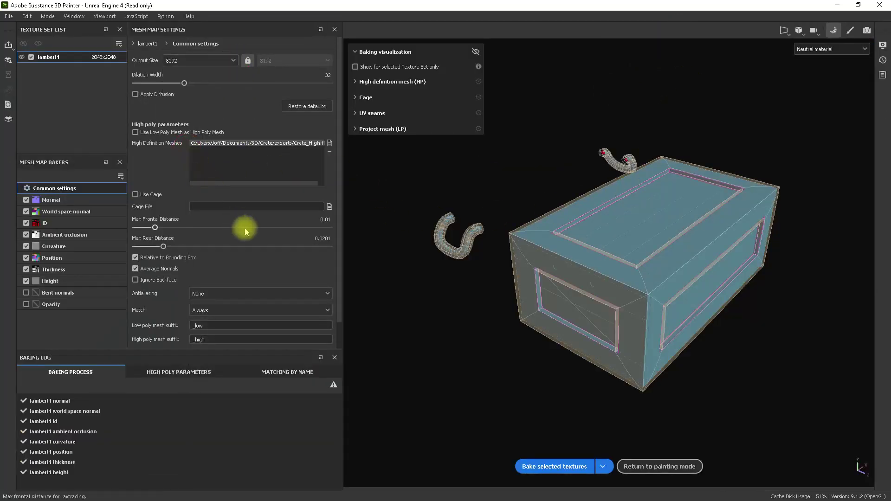
pyautogui.scroll(-1, 239, 230)
pyautogui.click(236, 268)
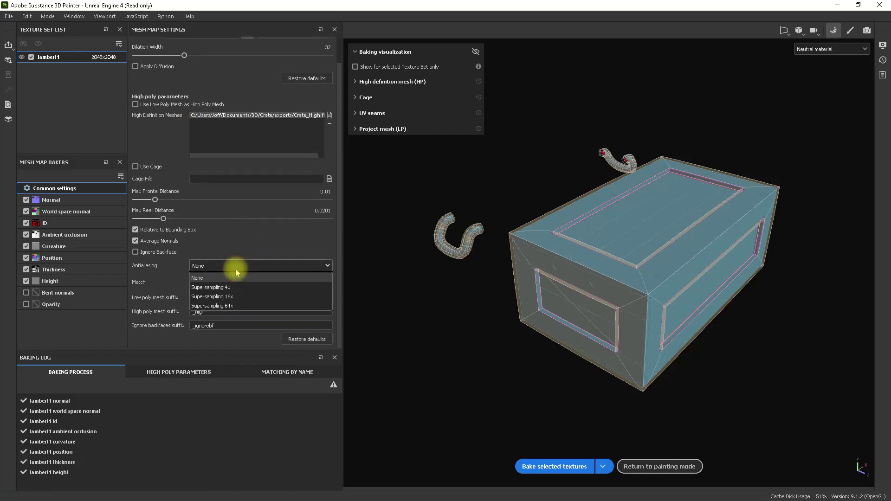
pyautogui.click(234, 297)
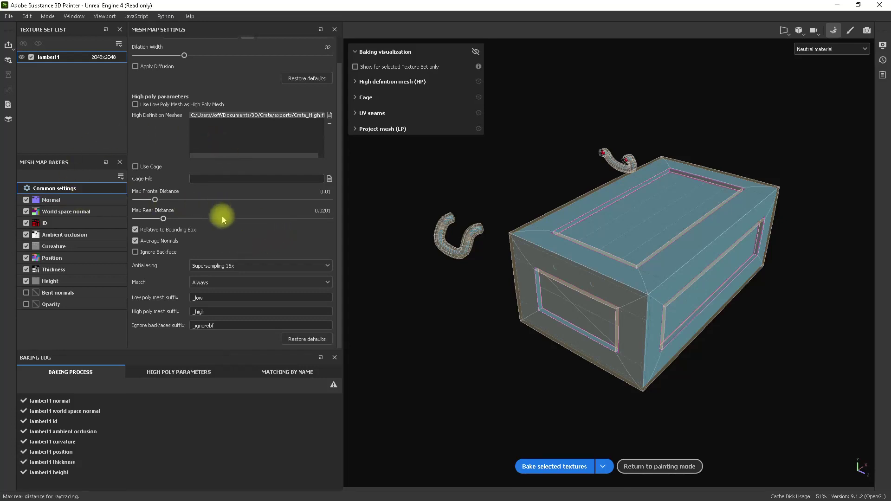
pyautogui.click(573, 465)
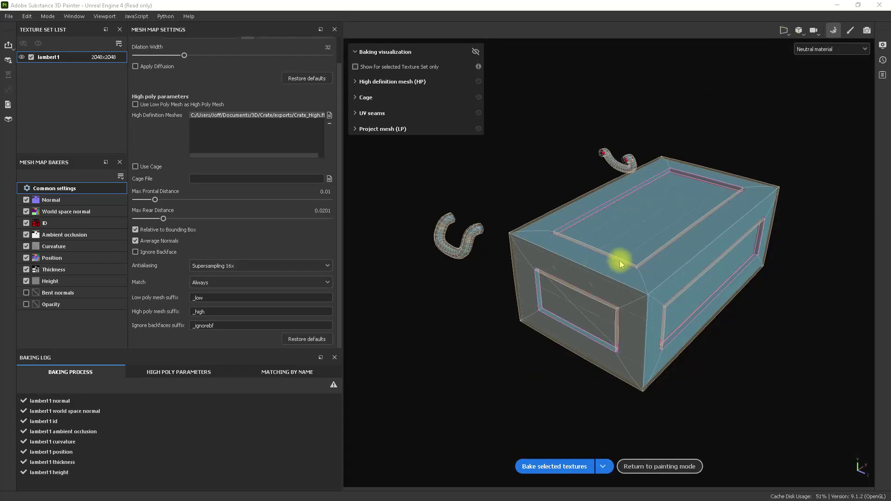
# Return to painting mode and examine the rebaked crate, its end holes and the separated rope handles.
pyautogui.keyDown('alt'); pyautogui.moveTo(677, 335); pyautogui.dragTo(641, 322); pyautogui.keyUp('alt')
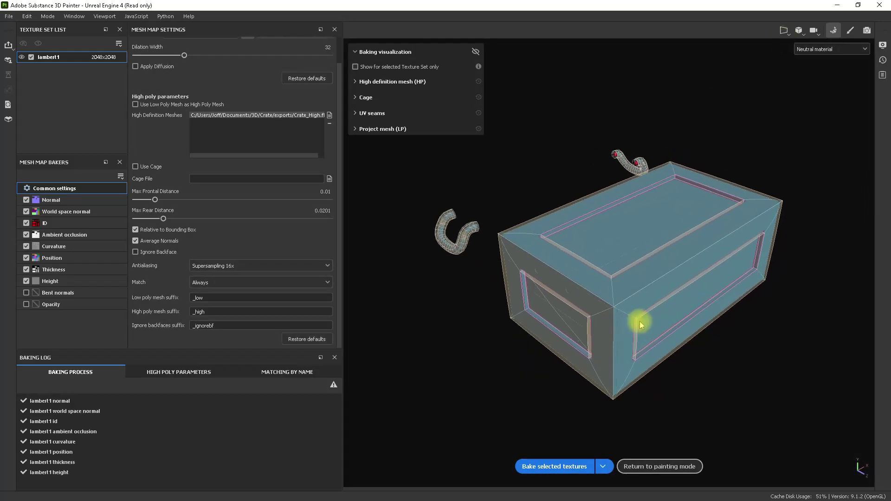
pyautogui.keyDown('alt'); pyautogui.moveTo(641, 322); pyautogui.dragTo(614, 315, button='middle'); pyautogui.keyUp('alt')
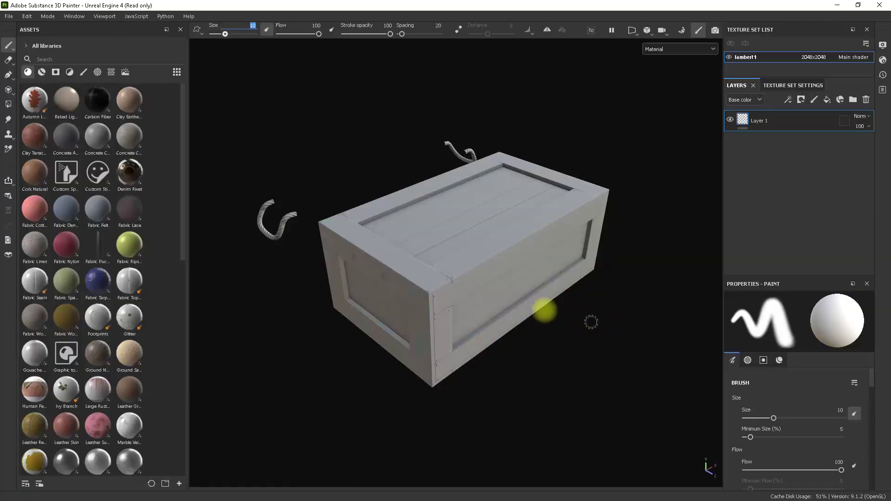
pyautogui.keyDown('alt'); pyautogui.moveTo(472, 290); pyautogui.dragTo(747, 406, button='right'); pyautogui.keyUp('alt')
pyautogui.moveTo(595, 346)
pyautogui.keyDown('alt'); pyautogui.mouseDown()
pyautogui.moveTo(591, 368)
pyautogui.moveTo(561, 382)
pyautogui.moveTo(494, 314)
pyautogui.moveTo(561, 305)
pyautogui.moveTo(552, 332)
pyautogui.moveTo(624, 360)
pyautogui.mouseUp(); pyautogui.keyUp('alt')
pyautogui.keyDown('alt'); pyautogui.moveTo(625, 360); pyautogui.dragTo(424, 324, button='right'); pyautogui.keyUp('alt')
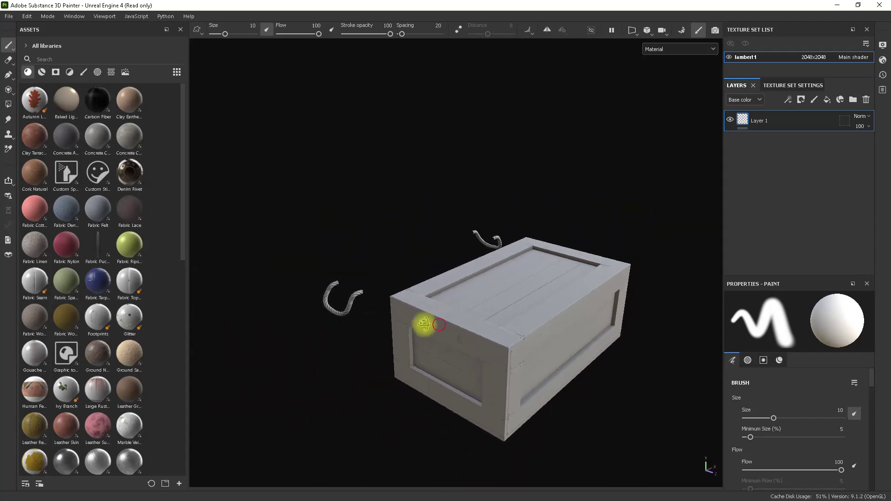
pyautogui.keyDown('alt'); pyautogui.moveTo(424, 325); pyautogui.dragTo(473, 291, button='middle'); pyautogui.keyUp('alt')
pyautogui.keyDown('alt'); pyautogui.moveTo(473, 292); pyautogui.dragTo(553, 326, button='right'); pyautogui.keyUp('alt')
pyautogui.moveTo(576, 300)
pyautogui.keyDown('alt'); pyautogui.mouseDown()
pyautogui.moveTo(543, 288)
pyautogui.moveTo(522, 255)
pyautogui.moveTo(569, 246)
pyautogui.moveTo(294, 222)
pyautogui.mouseUp(); pyautogui.keyUp('alt')
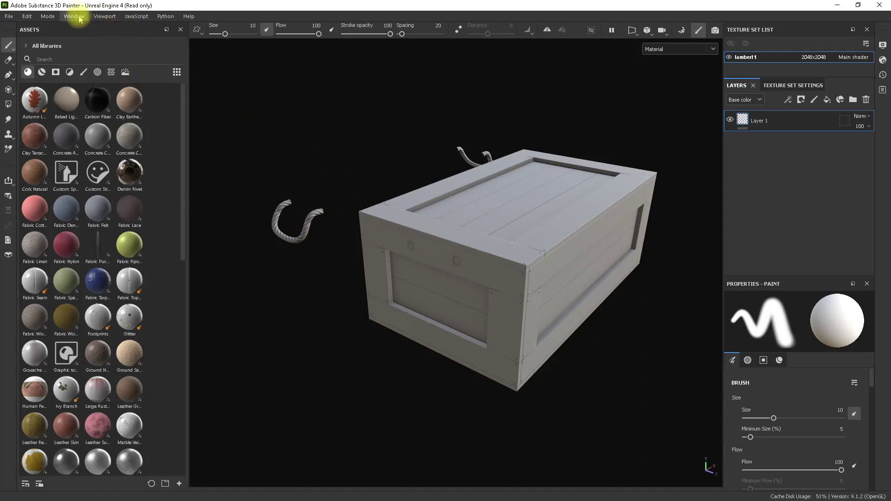
# Replace the project mesh with Crate_Final from the exports folder, and check the rope handle's fit on the crate.
pyautogui.click(27, 16)
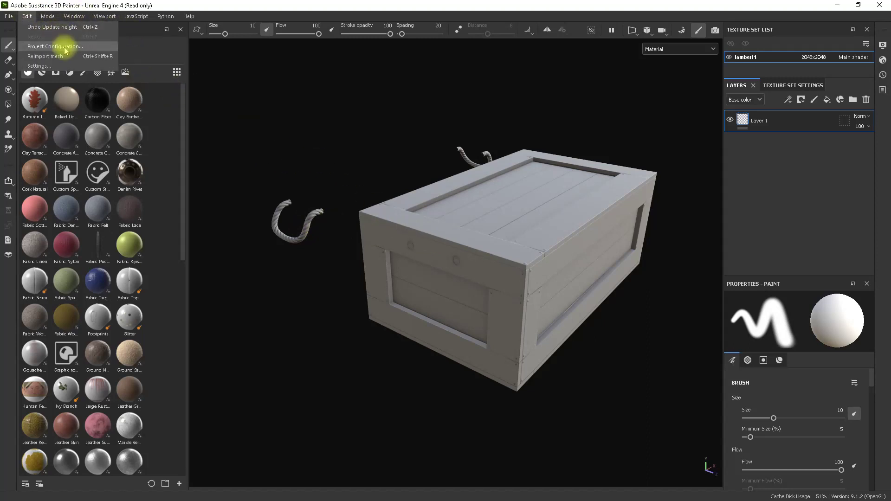
pyautogui.click(63, 47)
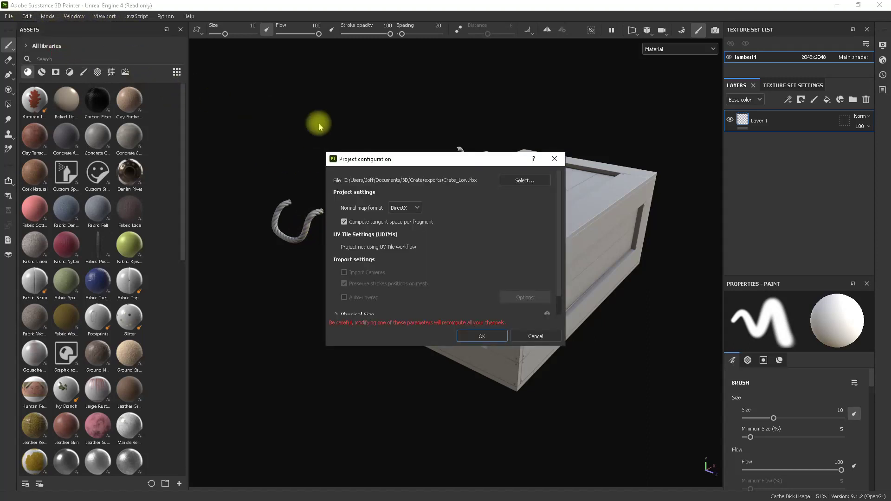
pyautogui.click(525, 181)
pyautogui.click(435, 230)
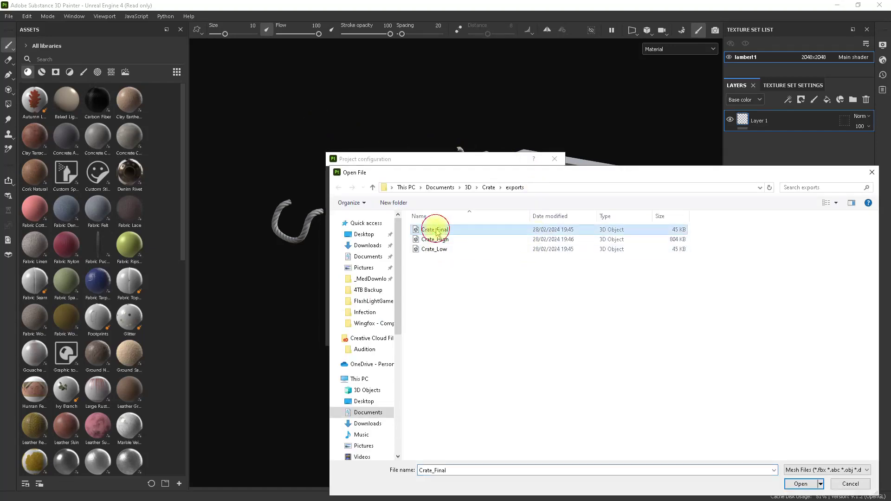
pyautogui.moveTo(513, 175)
pyautogui.mouseDown()
pyautogui.moveTo(430, 138)
pyautogui.moveTo(346, 80)
pyautogui.mouseUp()
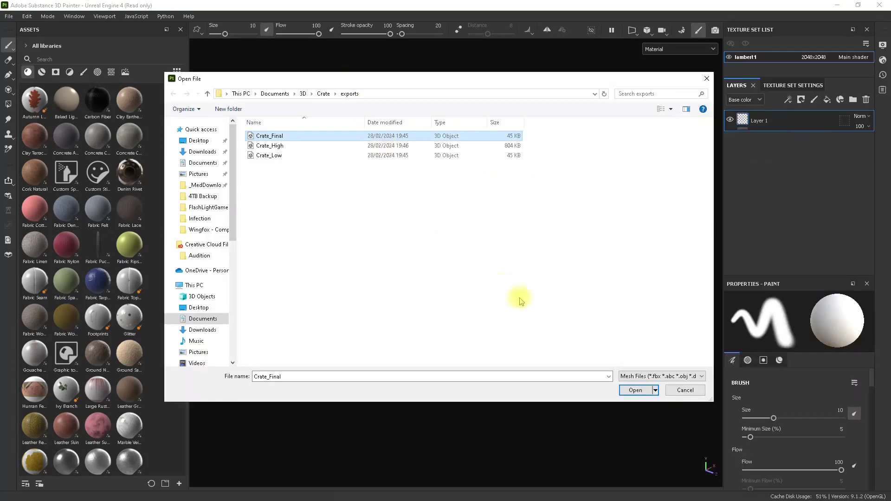
pyautogui.click(636, 390)
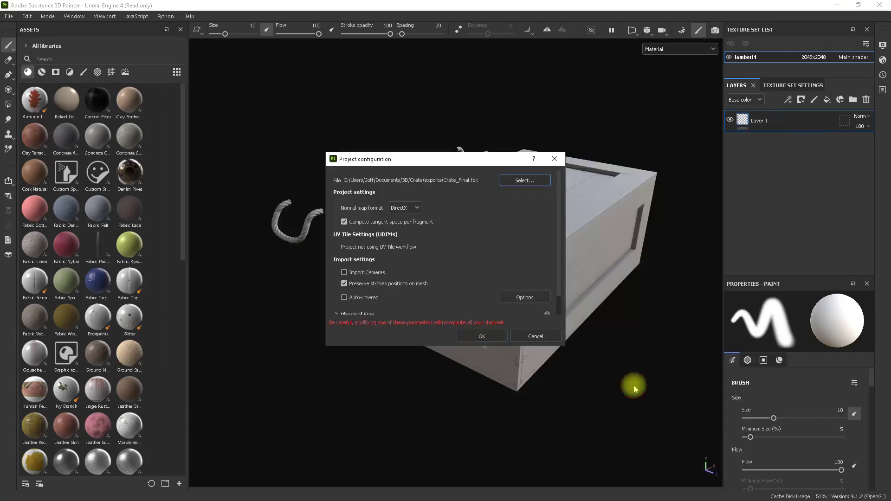
pyautogui.click(488, 337)
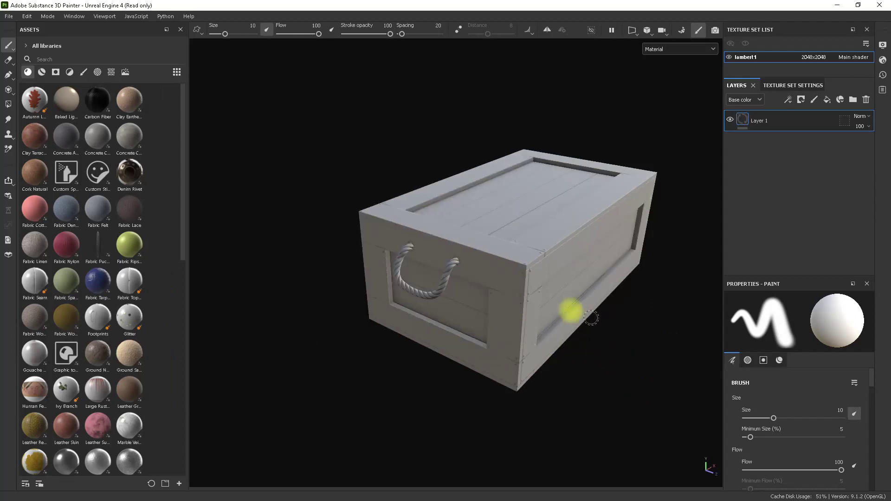
pyautogui.keyDown('alt'); pyautogui.moveTo(571, 310); pyautogui.dragTo(457, 205); pyautogui.keyUp('alt')
pyautogui.keyDown('alt'); pyautogui.moveTo(457, 204); pyautogui.dragTo(582, 233, button='right'); pyautogui.keyUp('alt')
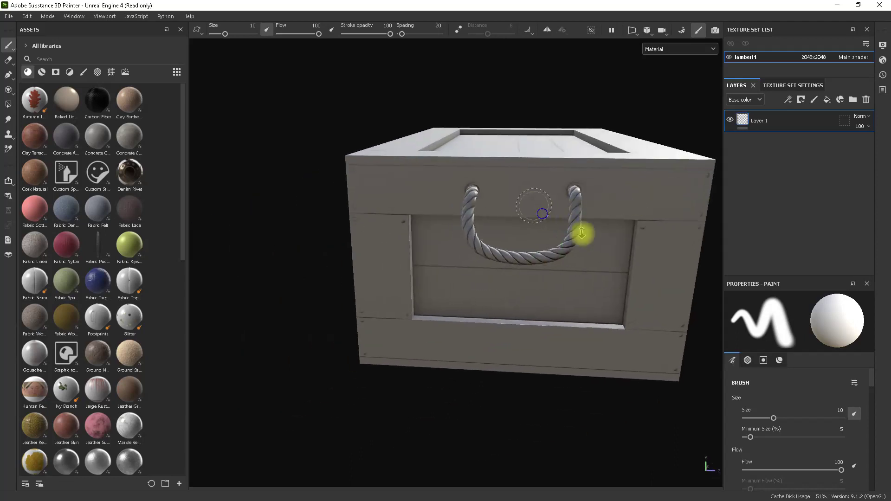
pyautogui.keyDown('alt'); pyautogui.moveTo(581, 233); pyautogui.dragTo(459, 268); pyautogui.keyUp('alt')
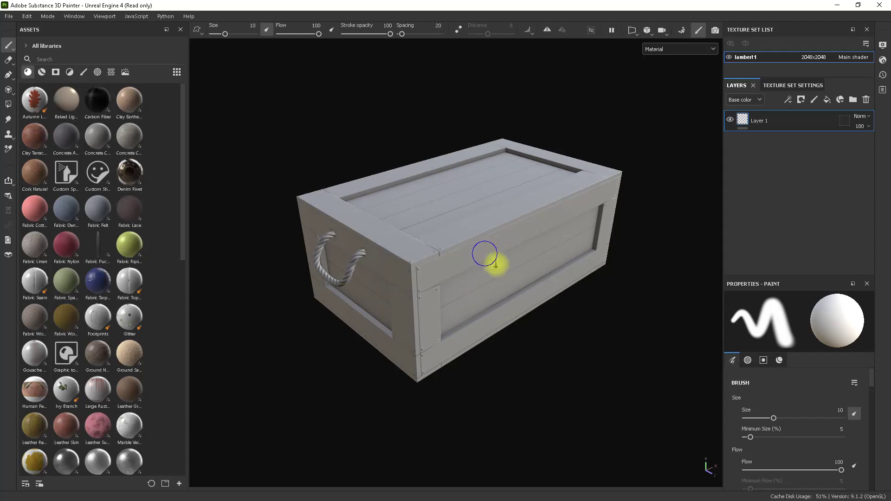
pyautogui.keyDown('alt'); pyautogui.moveTo(495, 264); pyautogui.dragTo(537, 286); pyautogui.keyUp('alt')
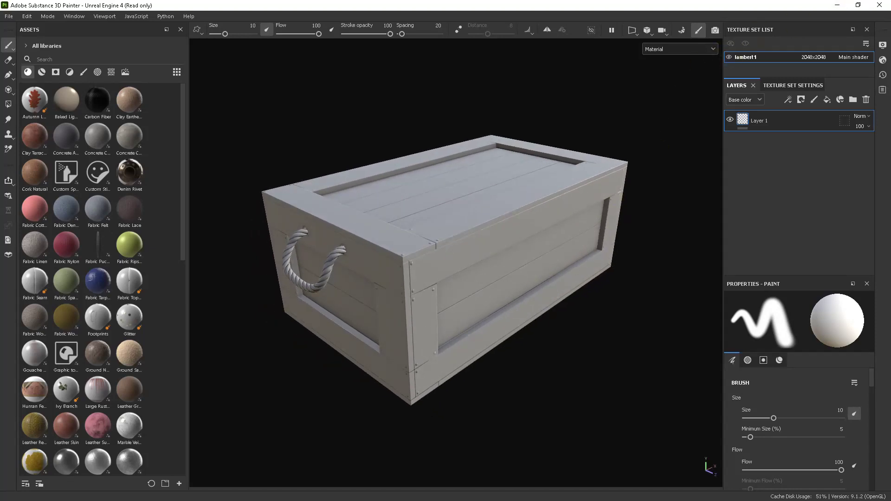